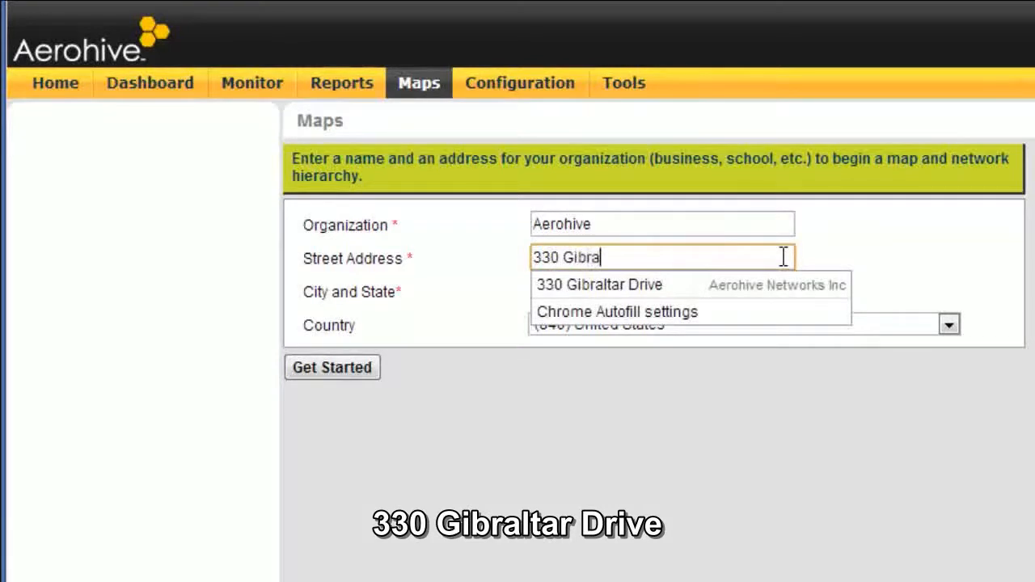
- Fill in the organization's street address, then its city and state
{"action": "type", "text": "ltar Drive"}
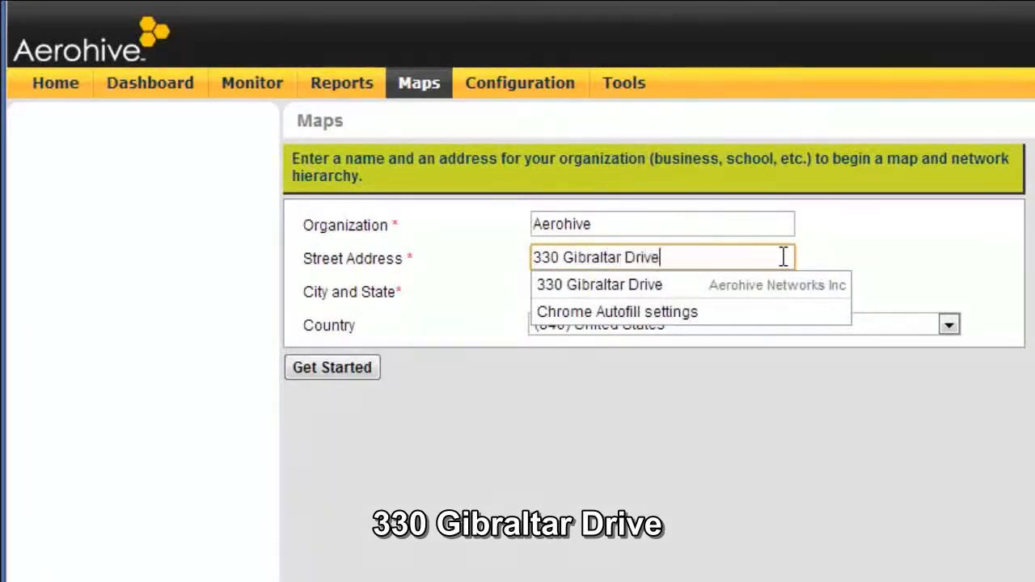
{"action": "left_click", "coordinate": [877, 257]}
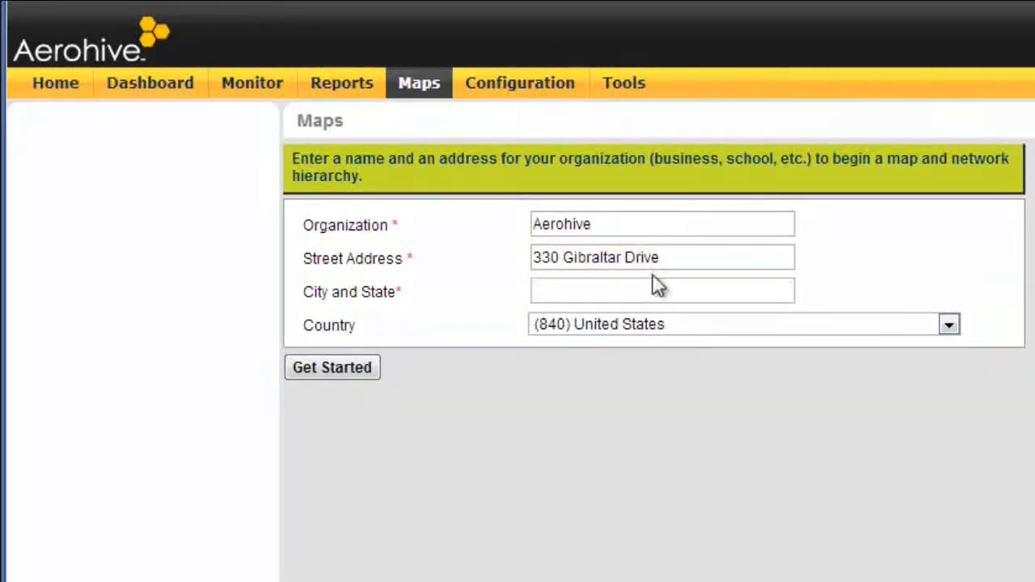
{"action": "left_click", "coordinate": [747, 289]}
{"action": "type", "text": "Sunnyval"}
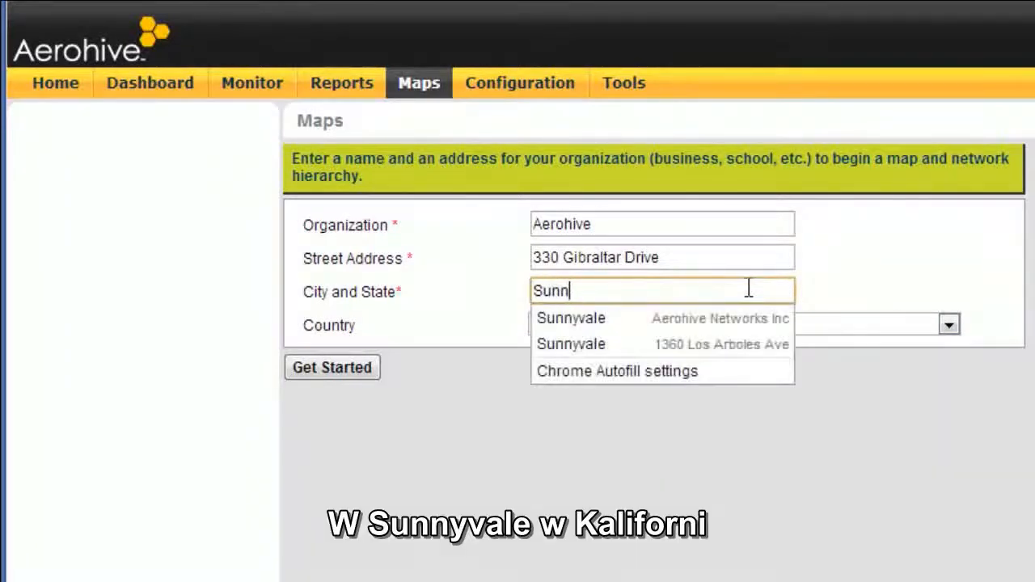
{"action": "type", "text": "e, CA"}
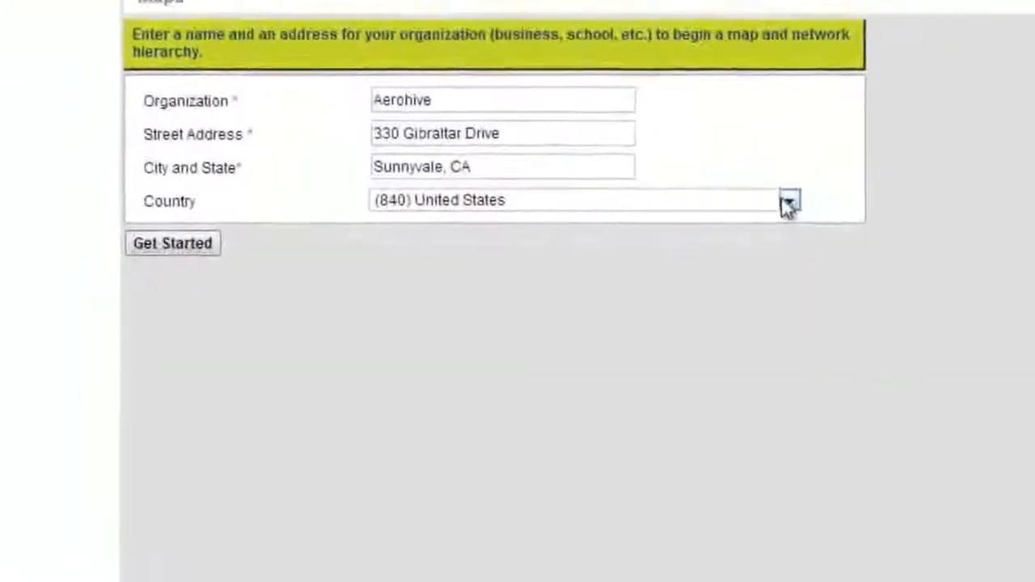
- Choose (840) United States as the country and submit the organization details to begin the map hierarchy
{"action": "left_click", "coordinate": [949, 325]}
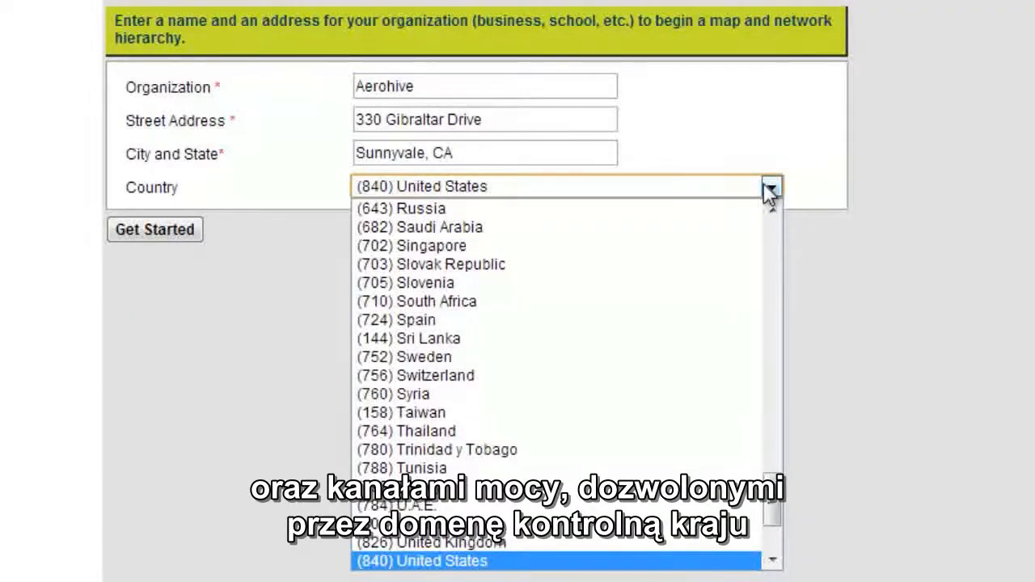
{"action": "left_click", "coordinate": [688, 560]}
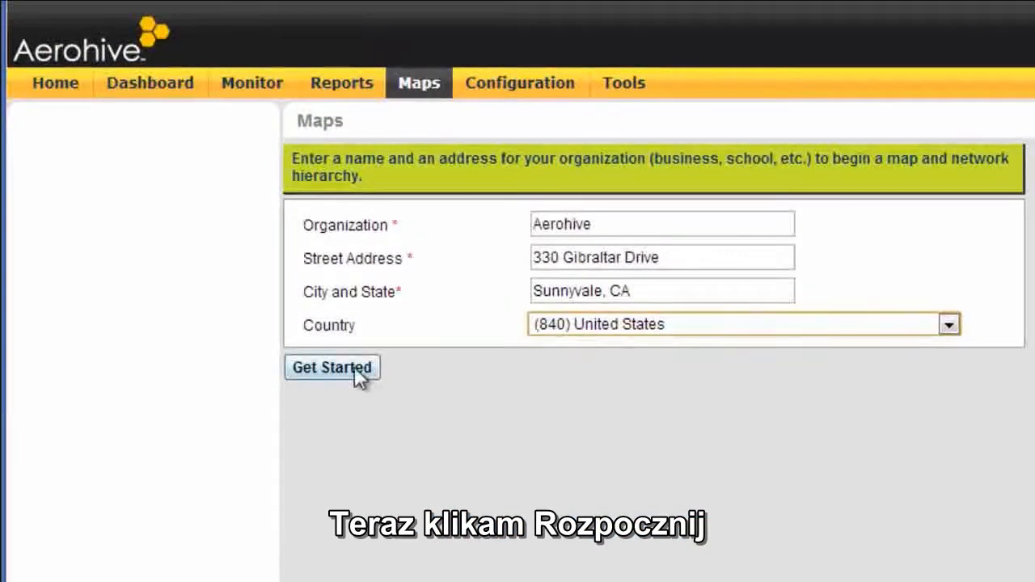
{"action": "left_click", "coordinate": [356, 373]}
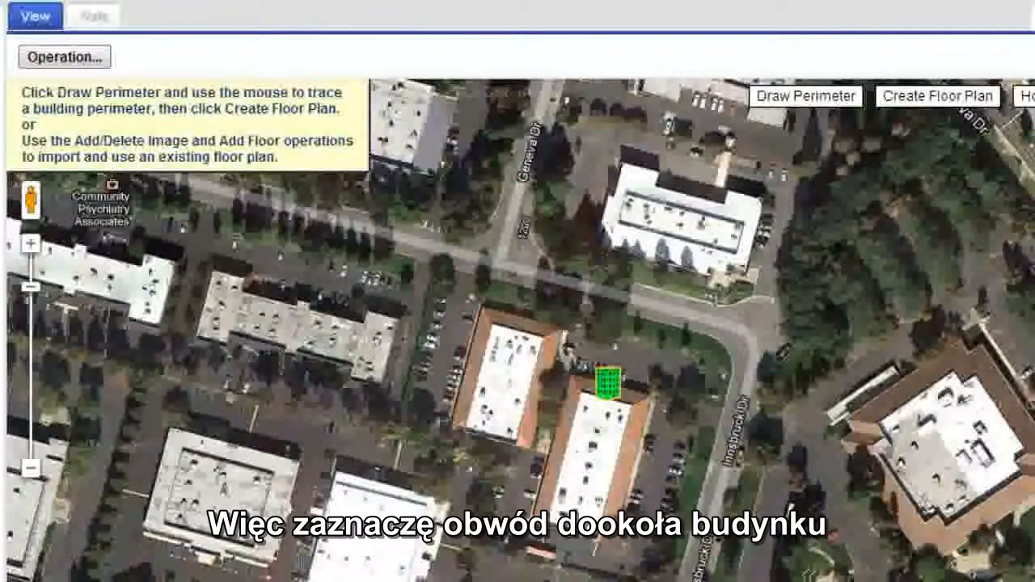
- Trace a closed four-corner perimeter around the building with the green marker and create a floor plan from it
{"action": "left_click", "coordinate": [31, 244]}
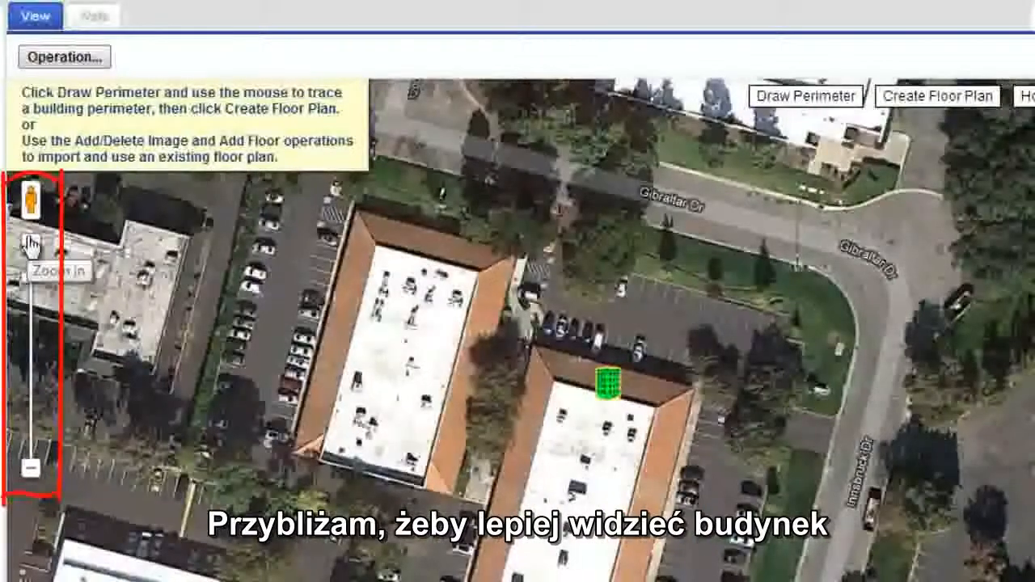
{"action": "left_click_drag", "start_coordinate": [348, 511], "coordinate": [348, 384]}
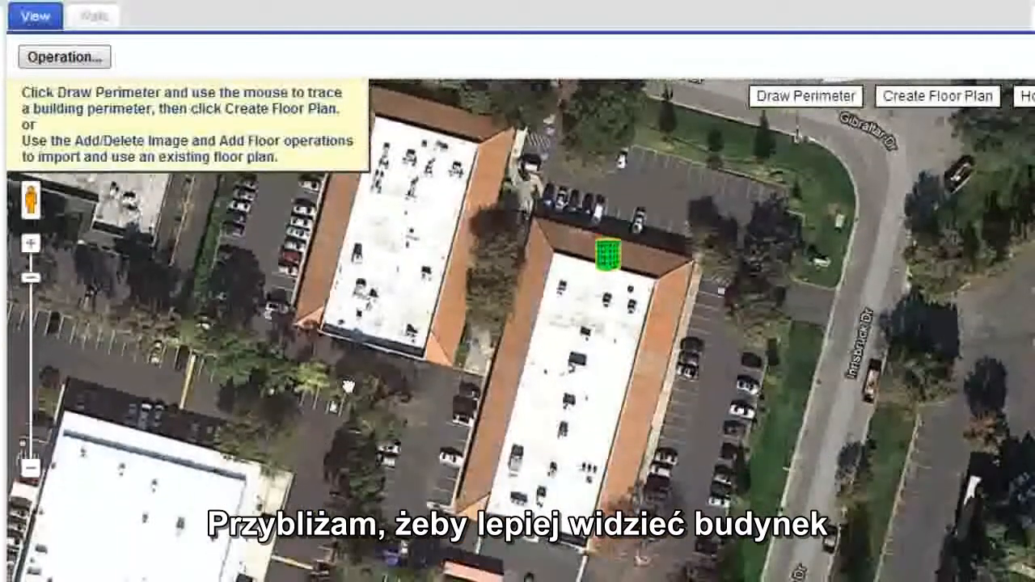
{"action": "left_click", "coordinate": [805, 105]}
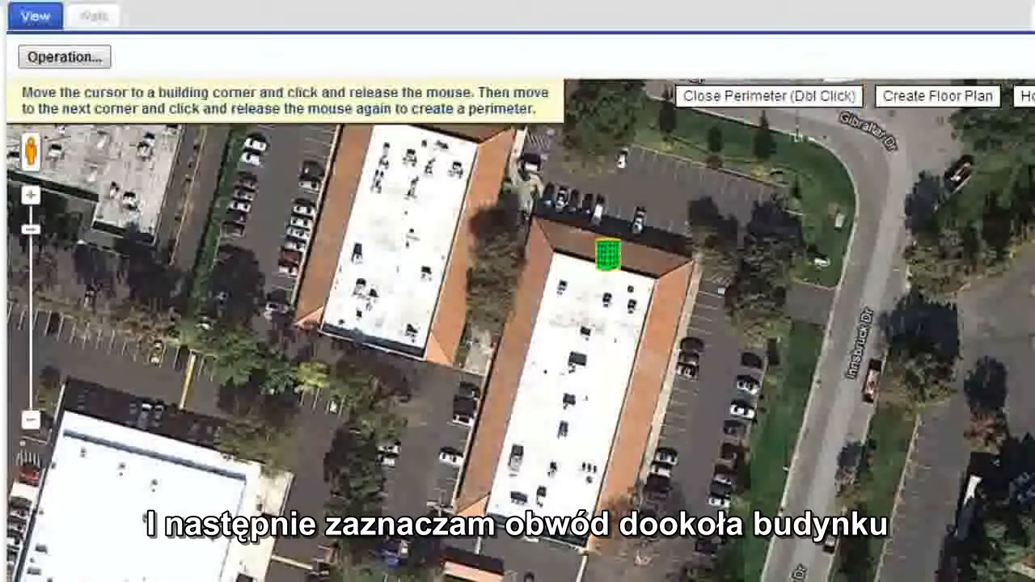
{"action": "left_click", "coordinate": [457, 511]}
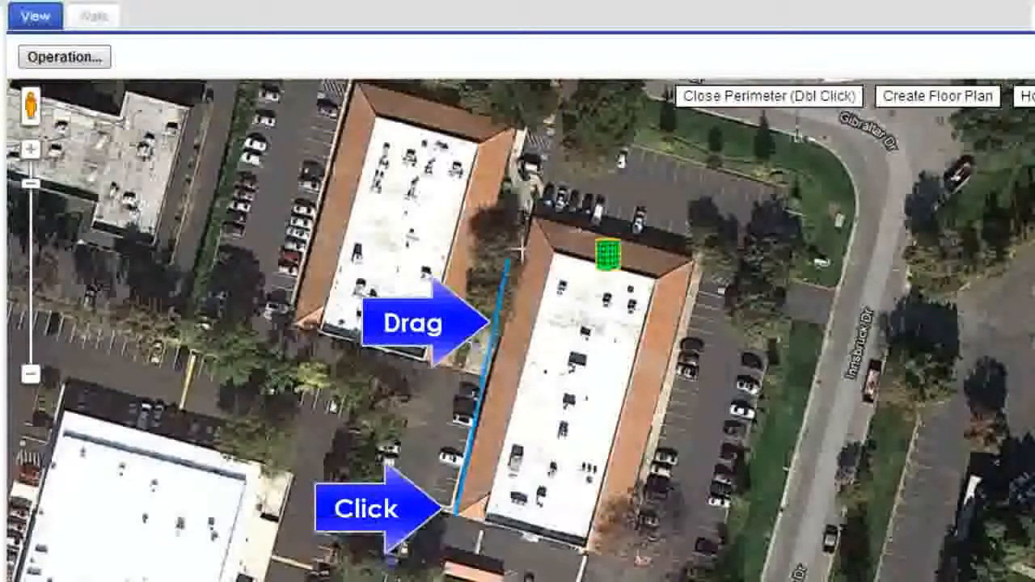
{"action": "left_click", "coordinate": [529, 215]}
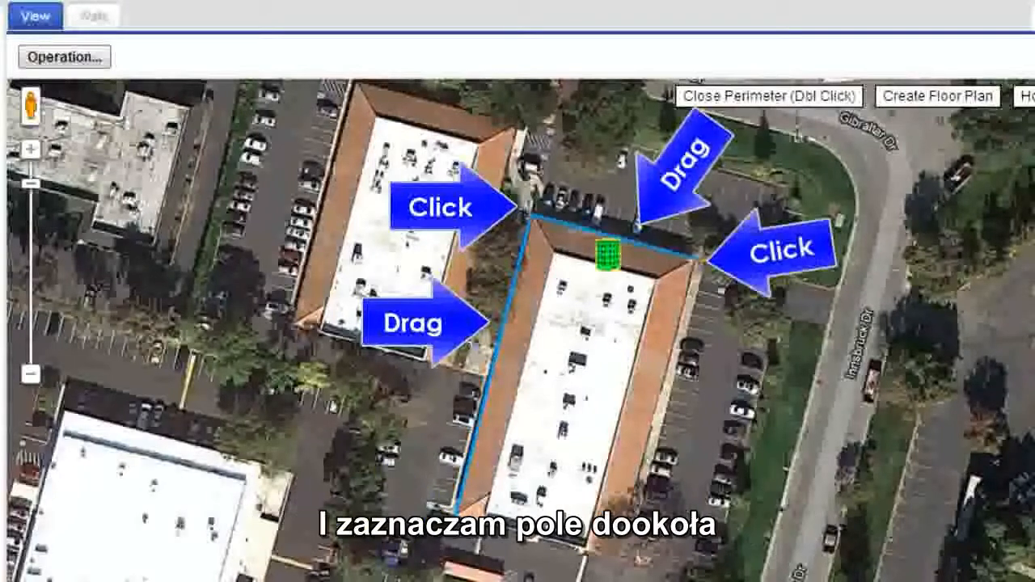
{"action": "left_click", "coordinate": [694, 258]}
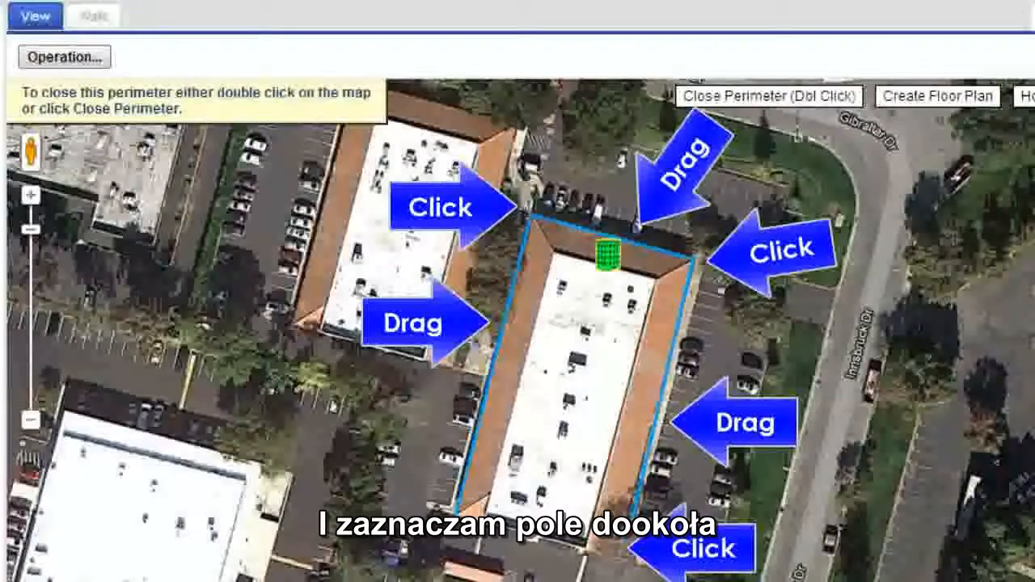
{"action": "left_click", "coordinate": [620, 558]}
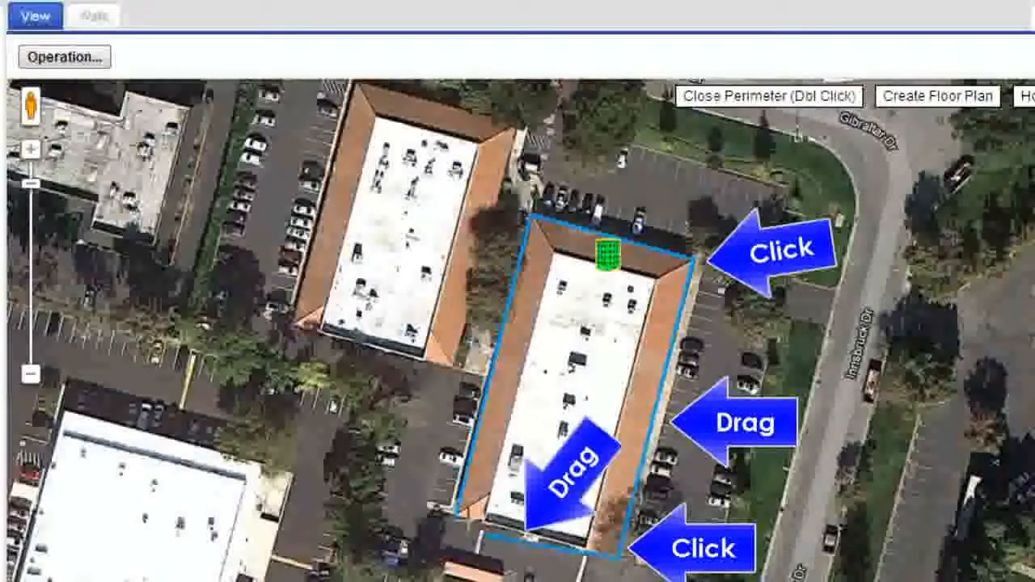
{"action": "double_click", "coordinate": [455, 511]}
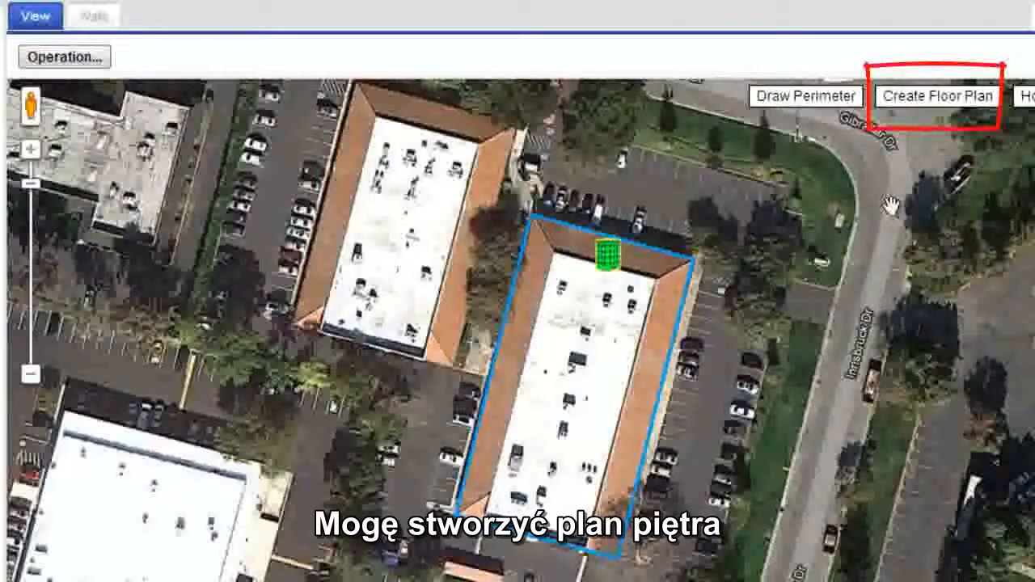
{"action": "left_click", "coordinate": [934, 97]}
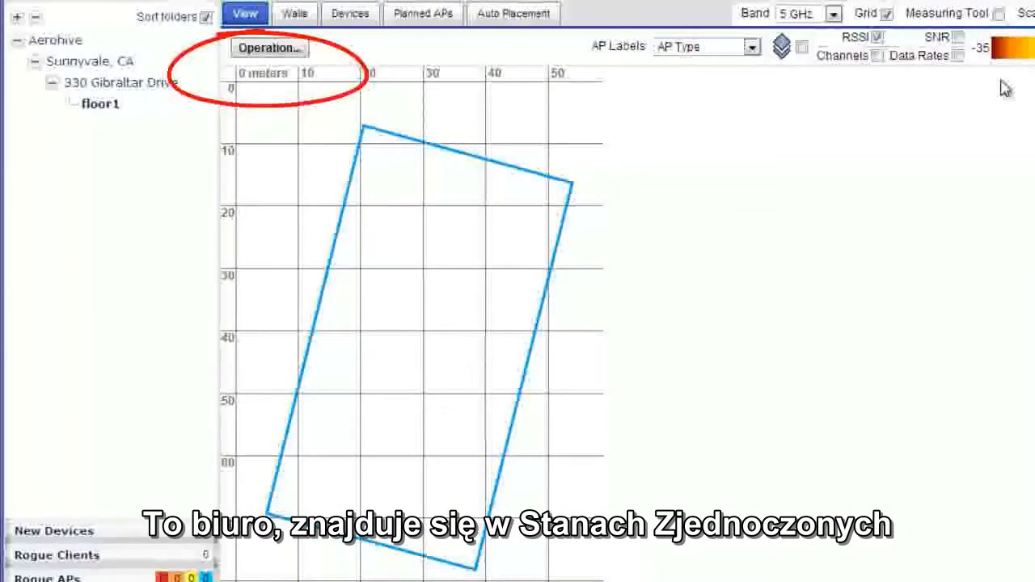
- Edit floor1 so that its map size is given in feet, and save the update
{"action": "right_click", "coordinate": [110, 115]}
{"action": "left_click", "coordinate": [133, 134]}
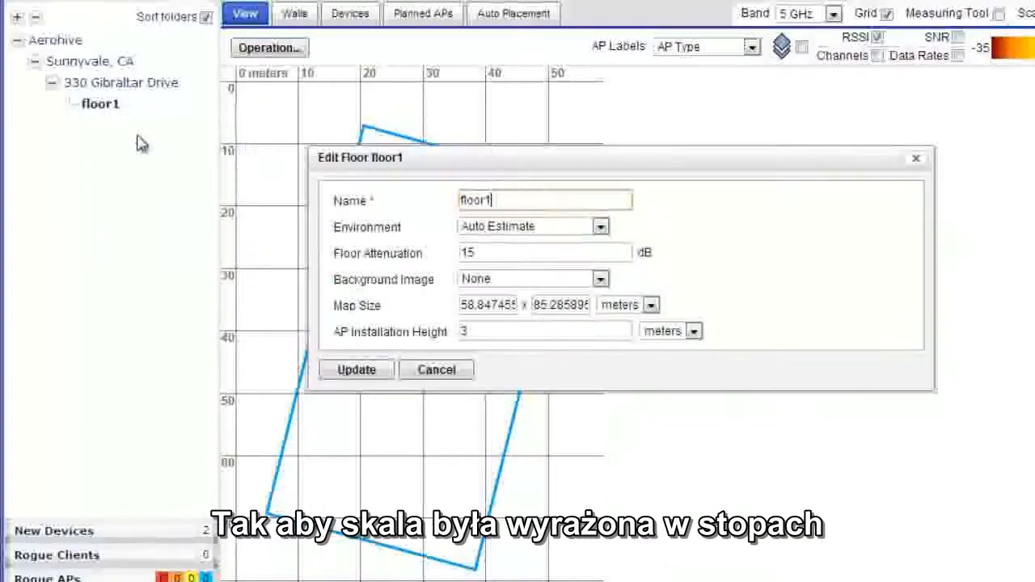
{"action": "left_click", "coordinate": [651, 305]}
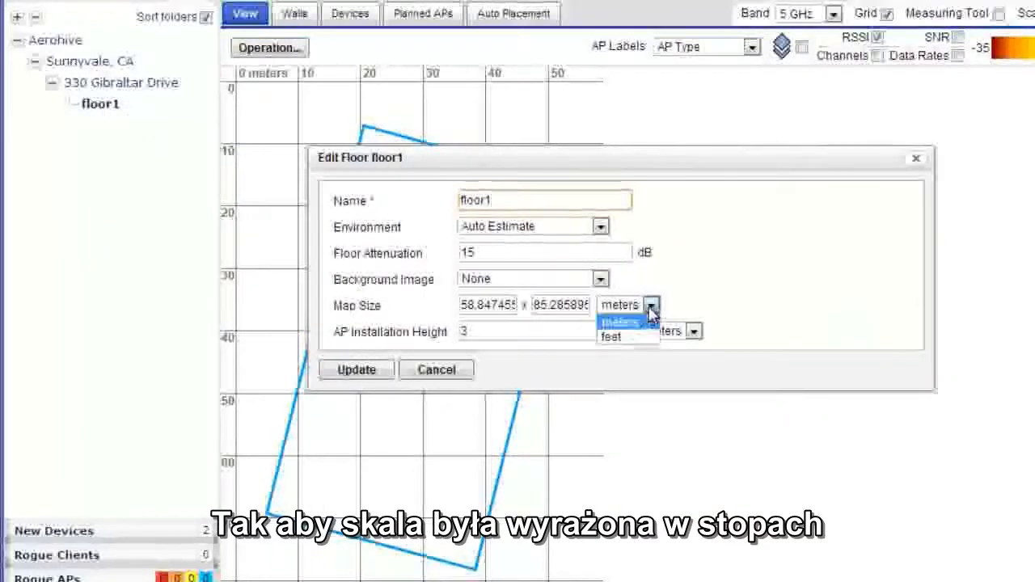
{"action": "left_click", "coordinate": [612, 336]}
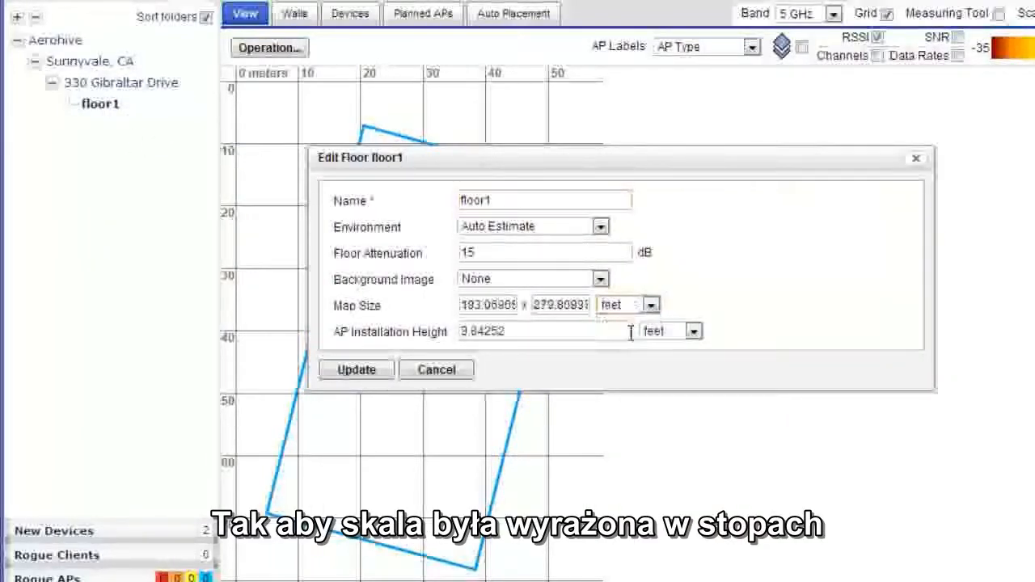
{"action": "left_click", "coordinate": [356, 371]}
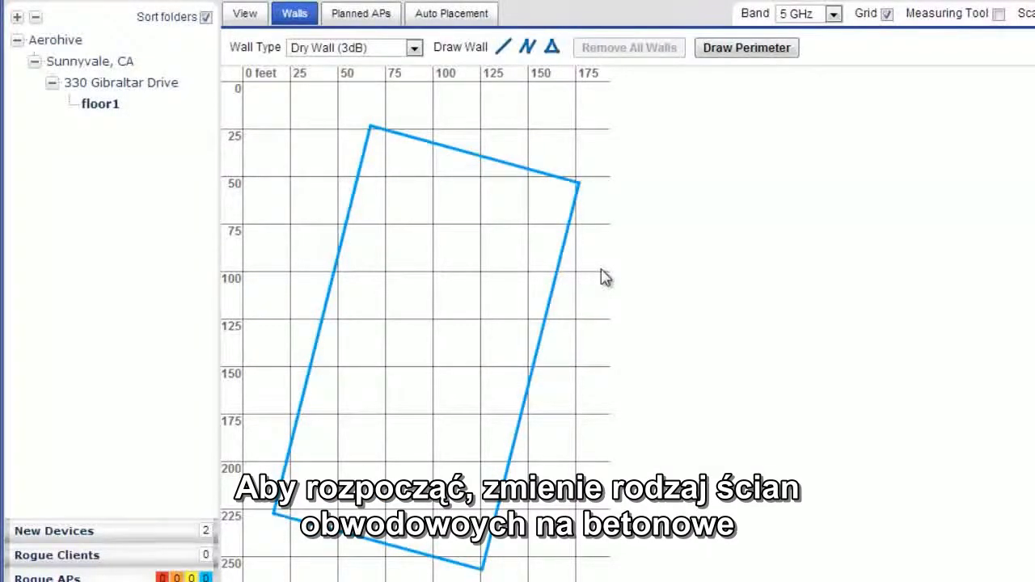
- Change the wall type of the upper perimeter wall on floor1 to Concrete (12dB)
{"action": "left_click", "coordinate": [483, 163]}
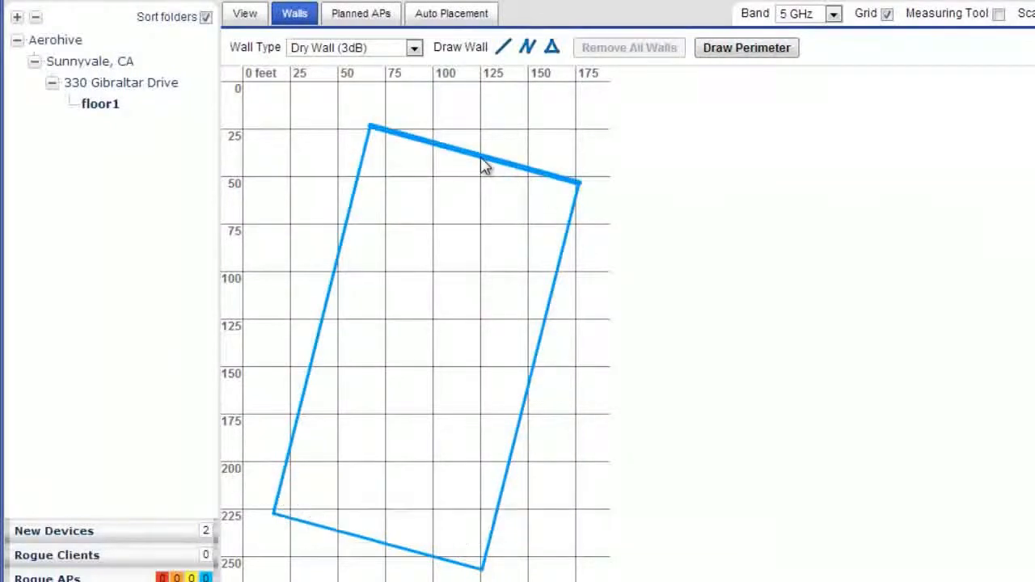
{"action": "right_click", "coordinate": [484, 166]}
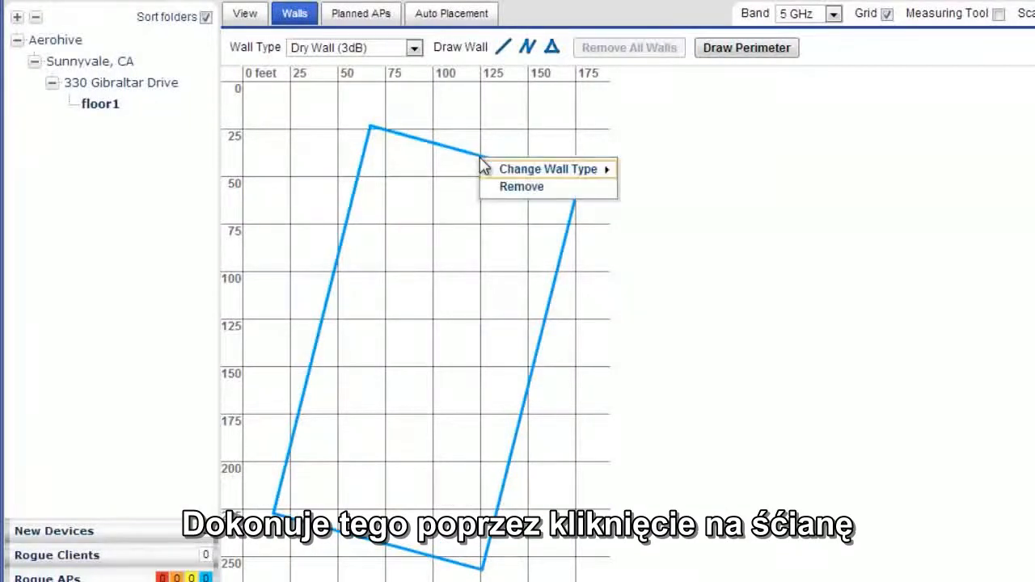
{"action": "mouse_move", "coordinate": [575, 176]}
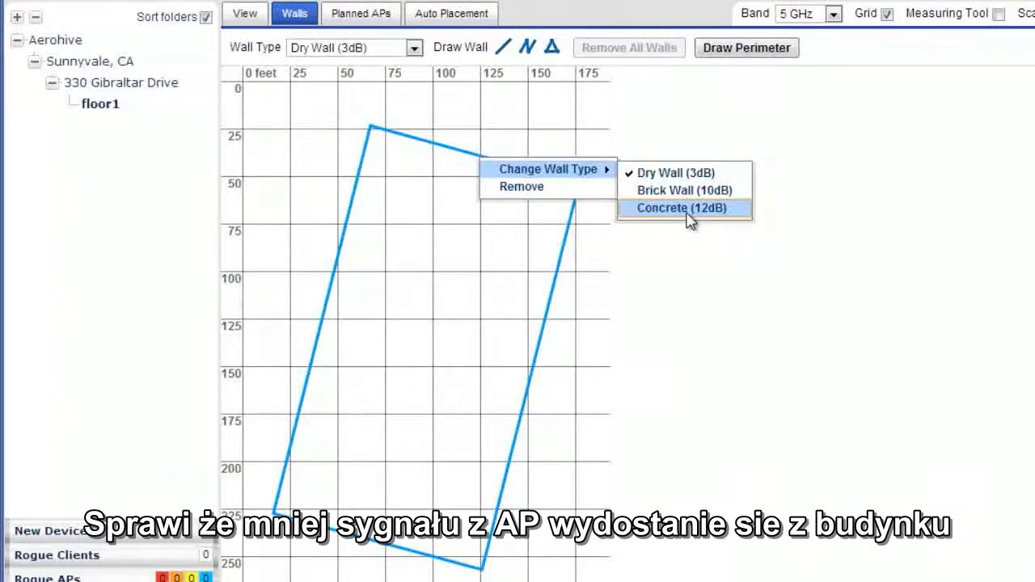
{"action": "left_click", "coordinate": [684, 209]}
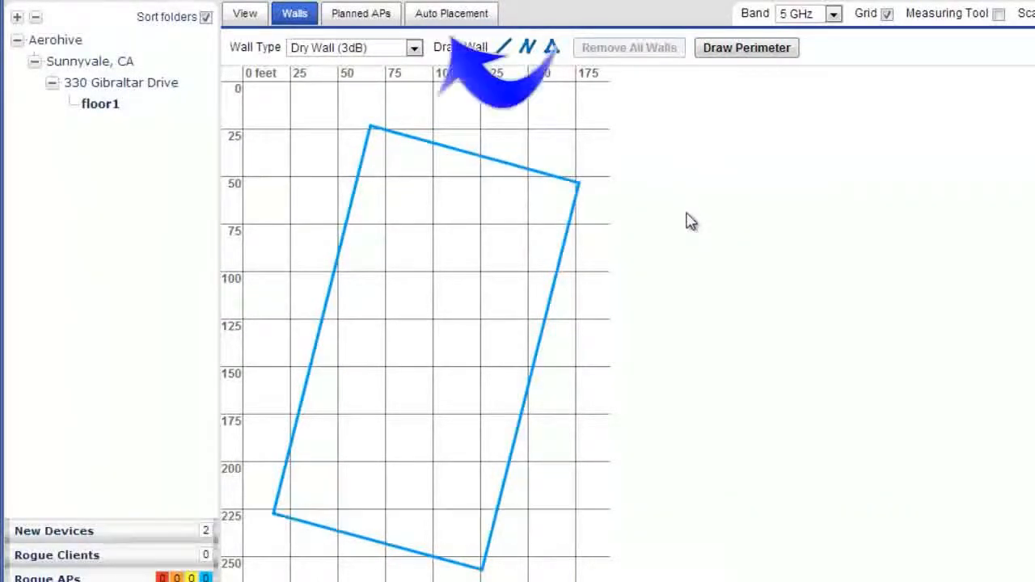
- Auto-place access points on floor1 for High Speed Connectivity at -70 dBm, and remove them all again
{"action": "left_click", "coordinate": [474, 23]}
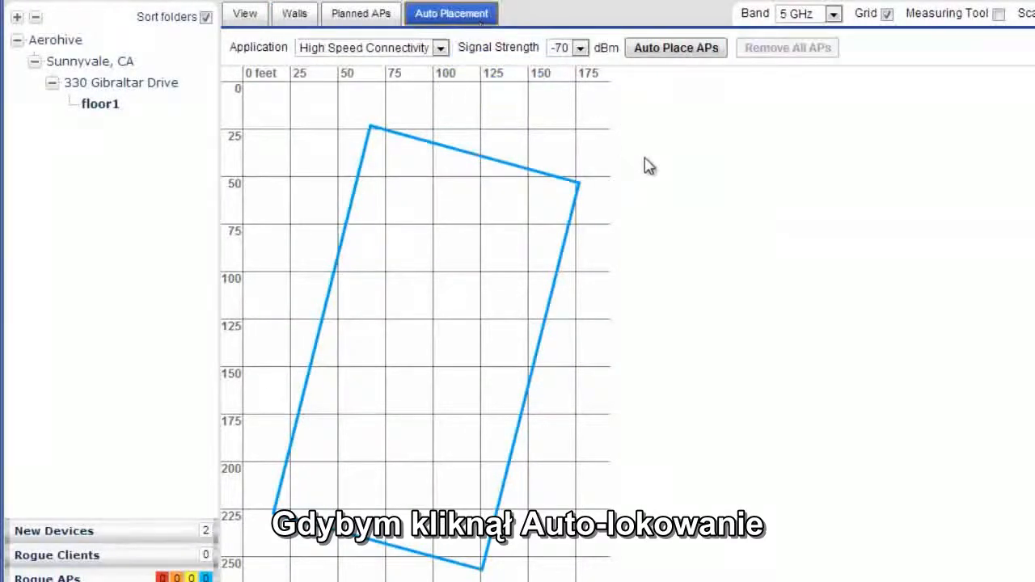
{"action": "left_click", "coordinate": [676, 51]}
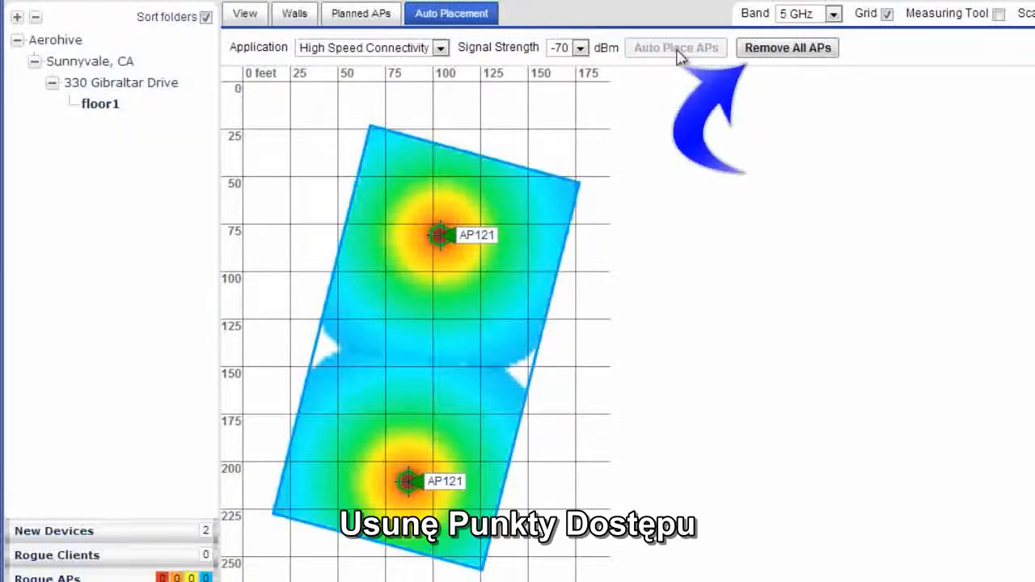
{"action": "left_click", "coordinate": [758, 50]}
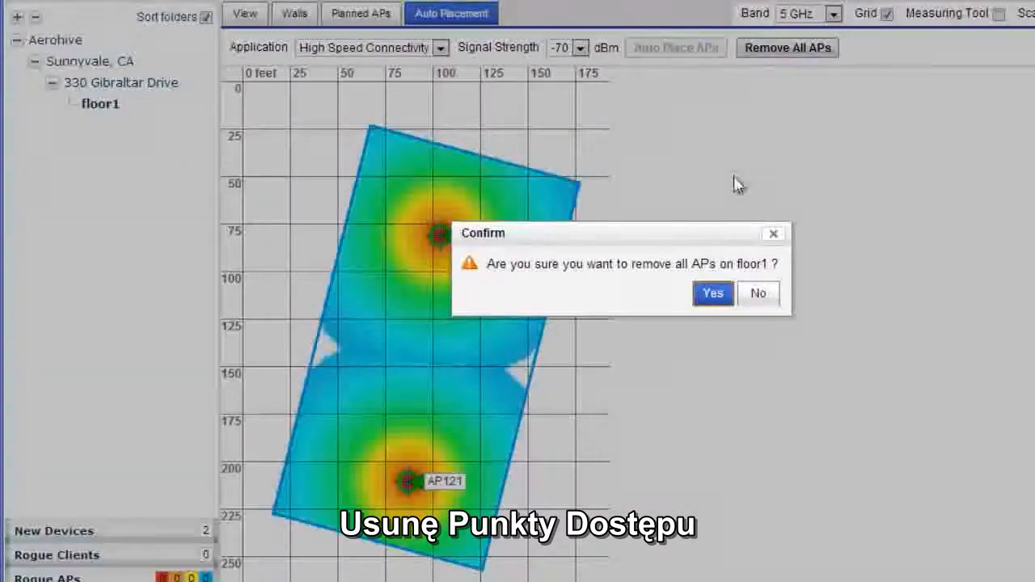
{"action": "left_click", "coordinate": [716, 293]}
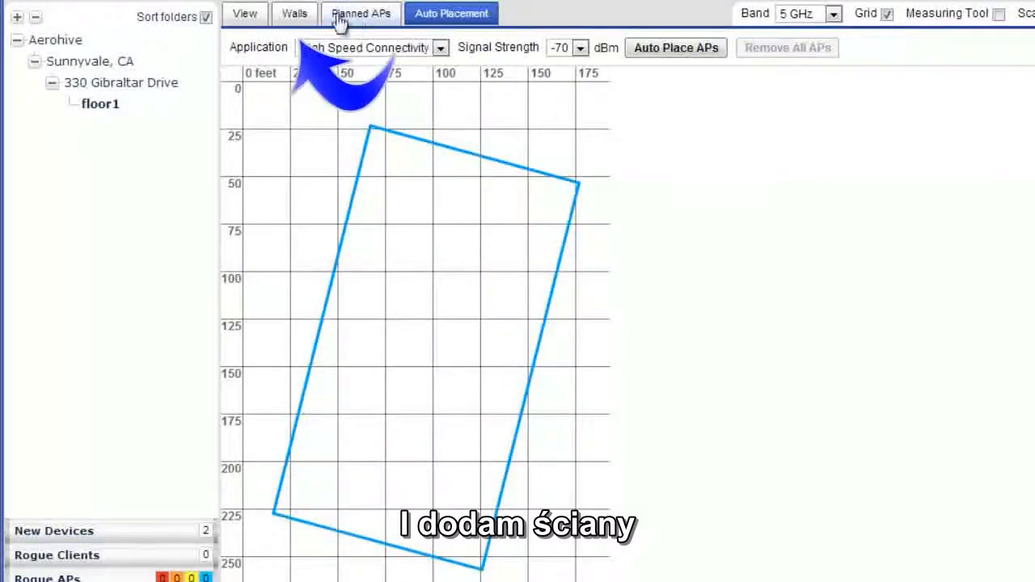
- Draw a straight Dry Wall (3dB) line across the building, parallel to and just below the upper perimeter wall
{"action": "left_click", "coordinate": [294, 16]}
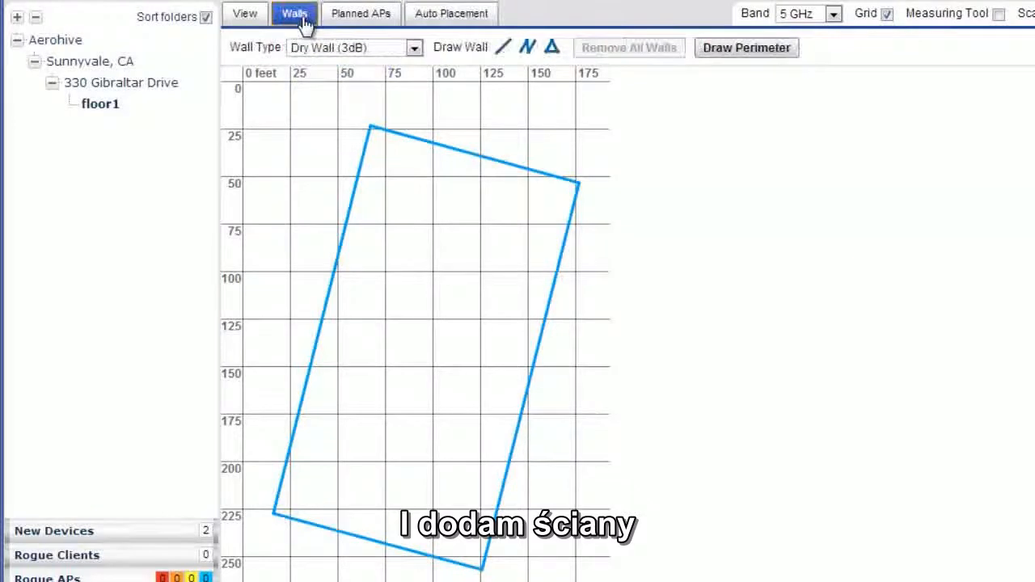
{"action": "left_click", "coordinate": [414, 49]}
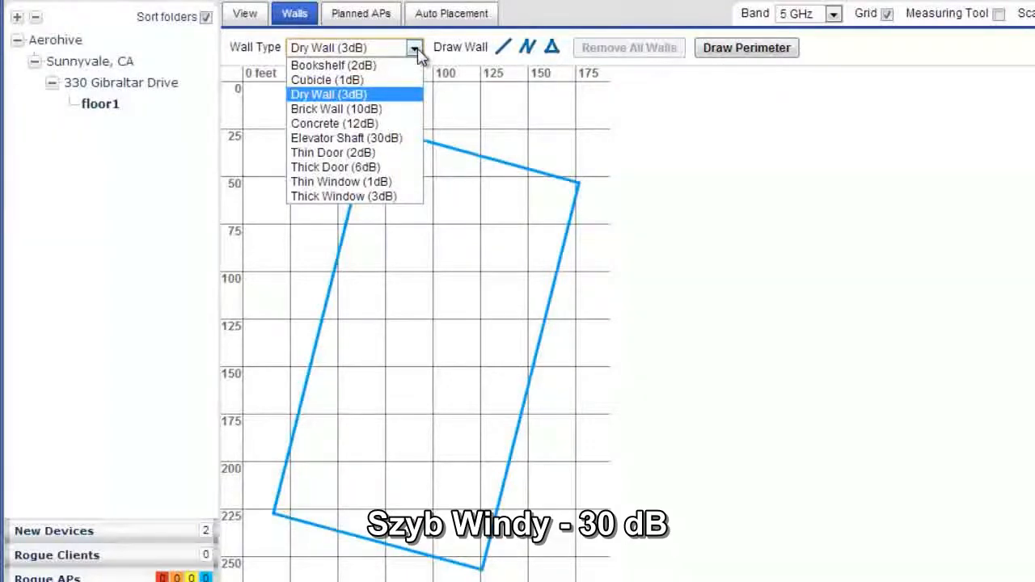
{"action": "left_click", "coordinate": [364, 94]}
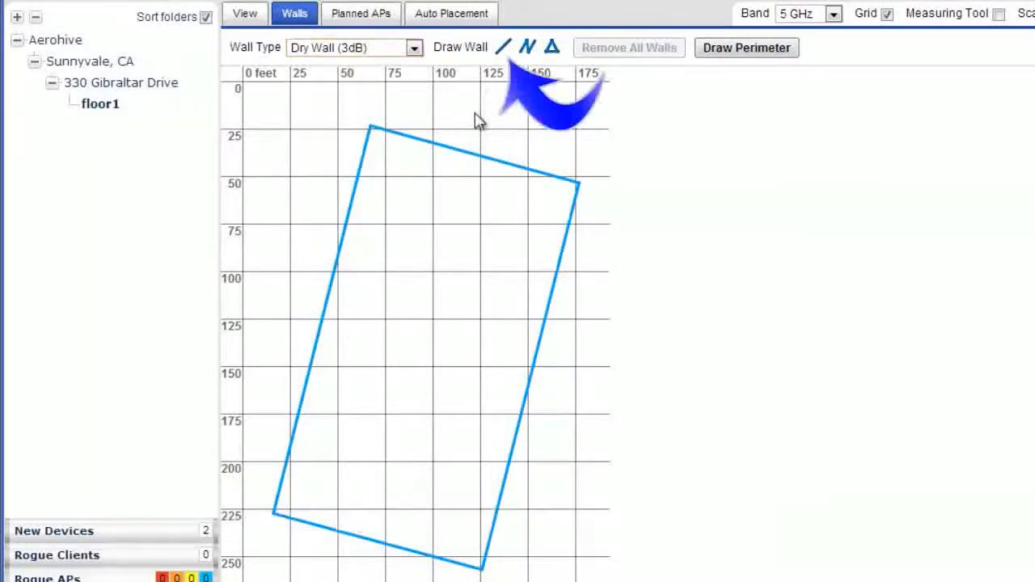
{"action": "left_click", "coordinate": [503, 48]}
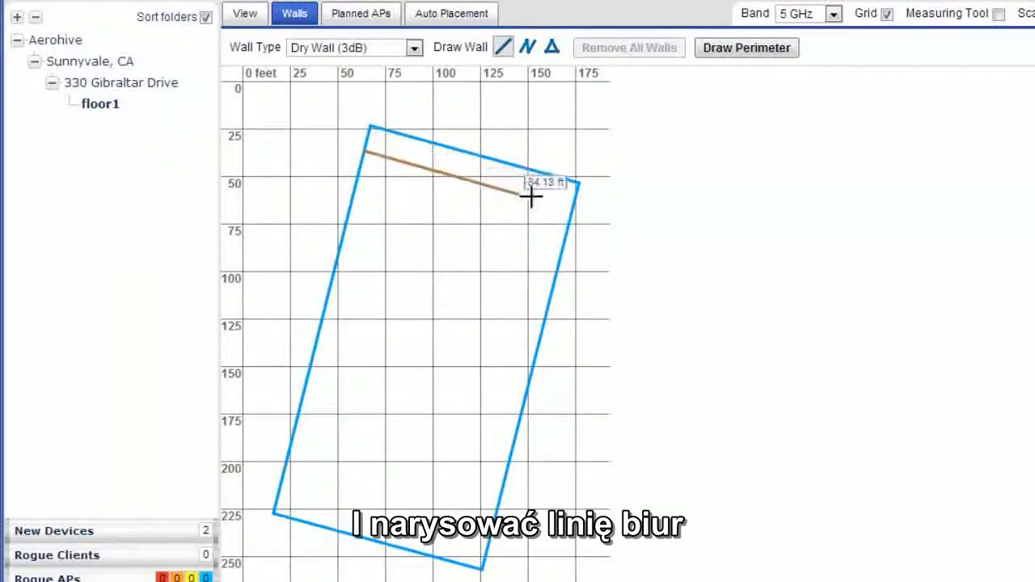
{"action": "left_click", "coordinate": [575, 208]}
- Draw a second straight Dry Wall (3dB) line across the building, parallel to and just above the lower perimeter wall
{"action": "left_click", "coordinate": [502, 47]}
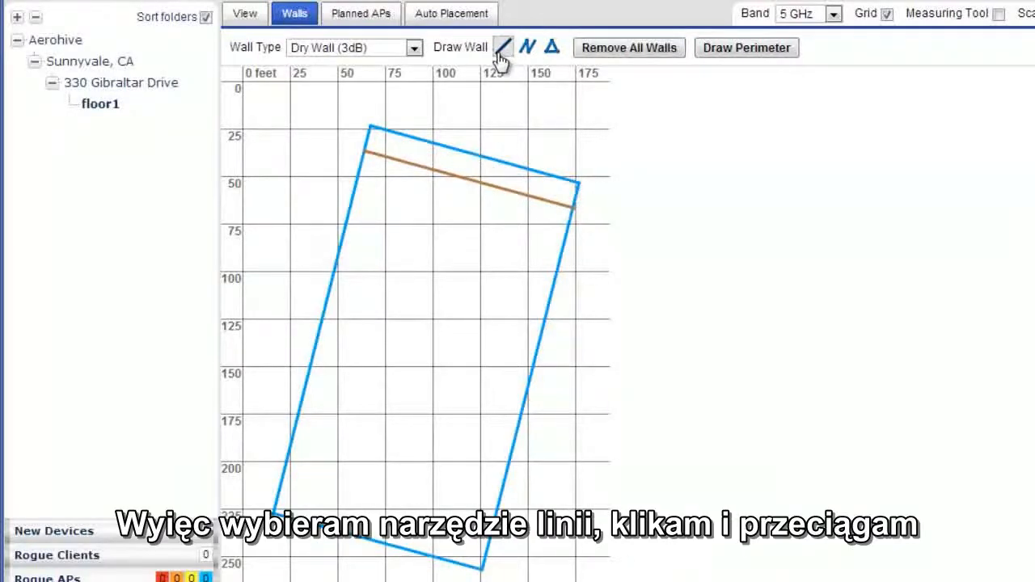
{"action": "left_click", "coordinate": [282, 485]}
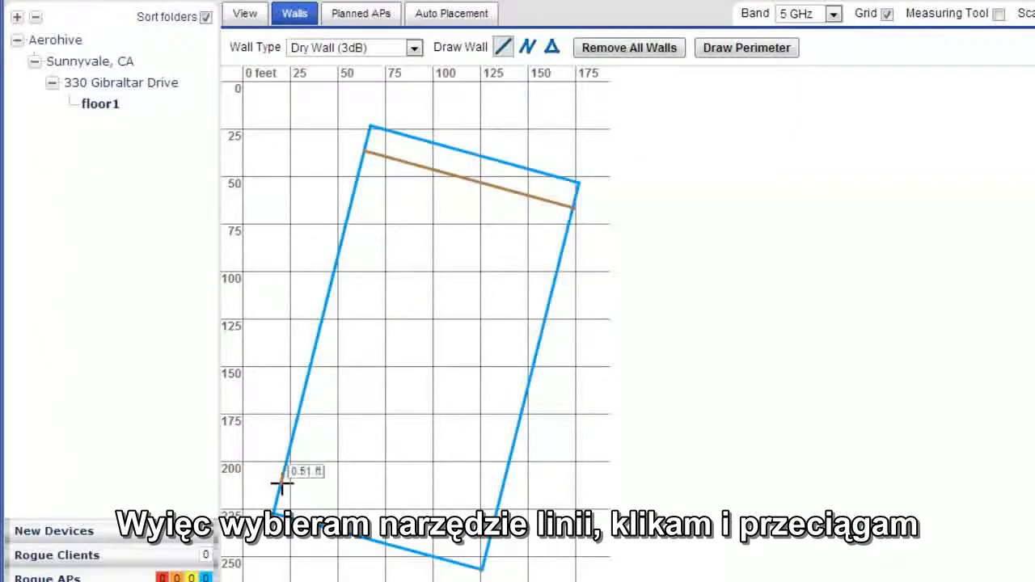
{"action": "left_click", "coordinate": [480, 540]}
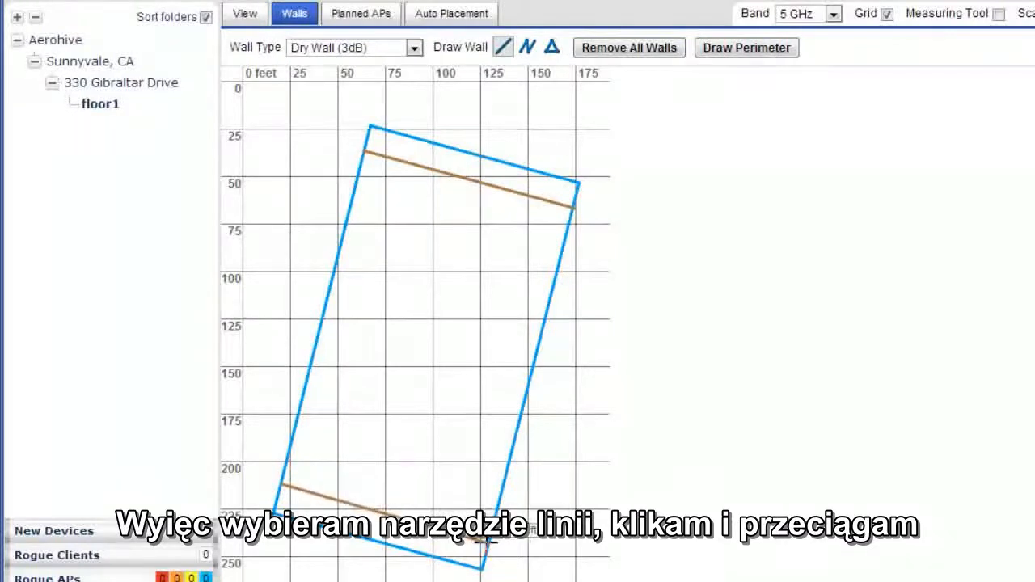
- End the lower interior wall at the perimeter, and draw a small three-sided Dry Wall (3dB) room against the left perimeter just below the upper interior wall
{"action": "left_click", "coordinate": [482, 542]}
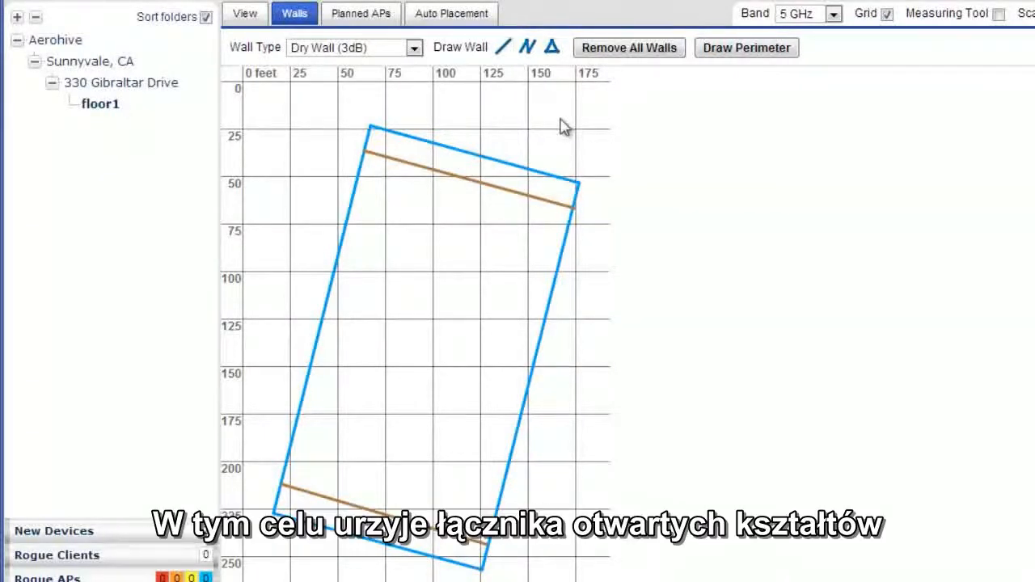
{"action": "left_click", "coordinate": [527, 48]}
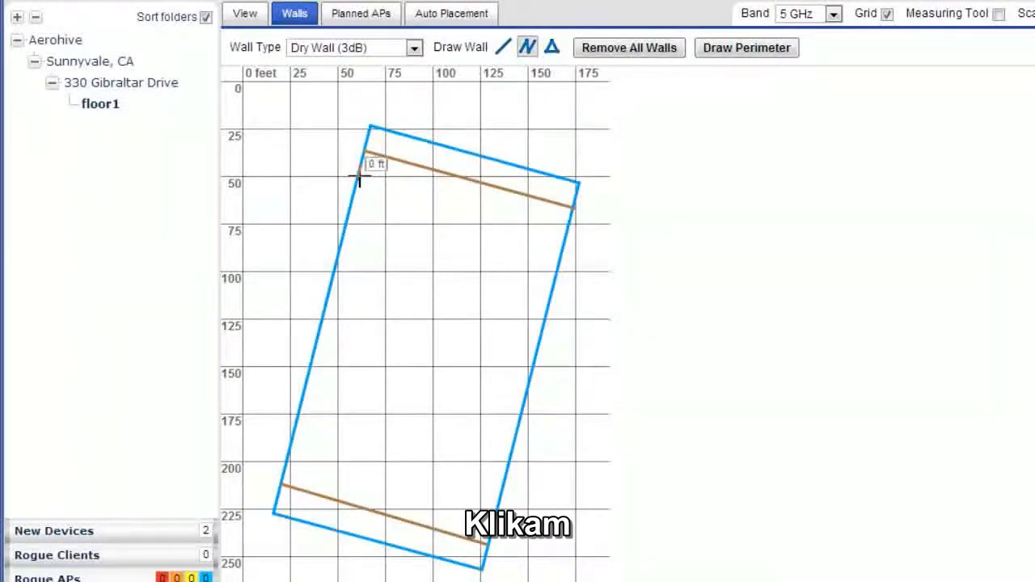
{"action": "left_click_drag", "start_coordinate": [359, 180], "coordinate": [385, 188]}
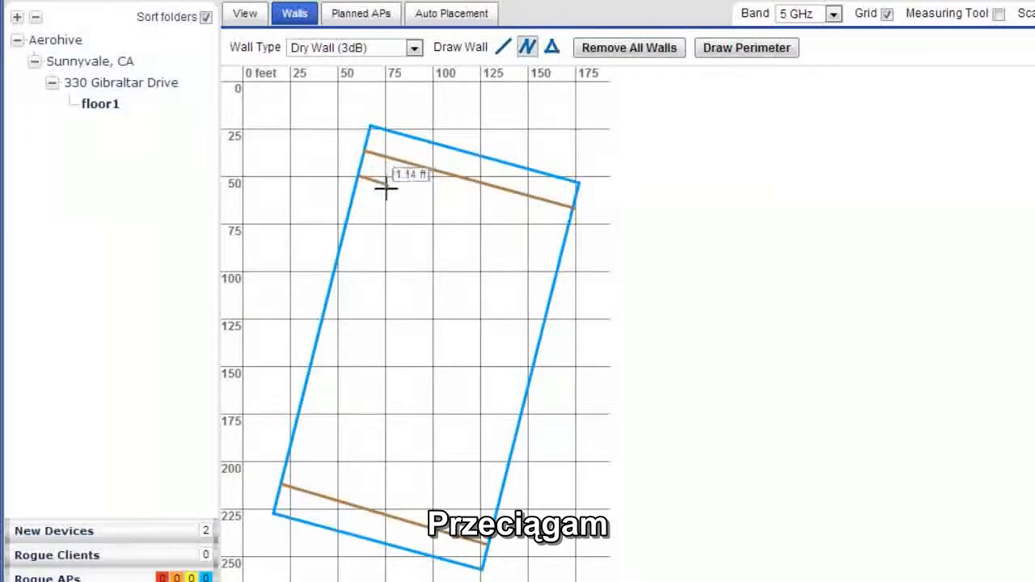
{"action": "left_click", "coordinate": [381, 215]}
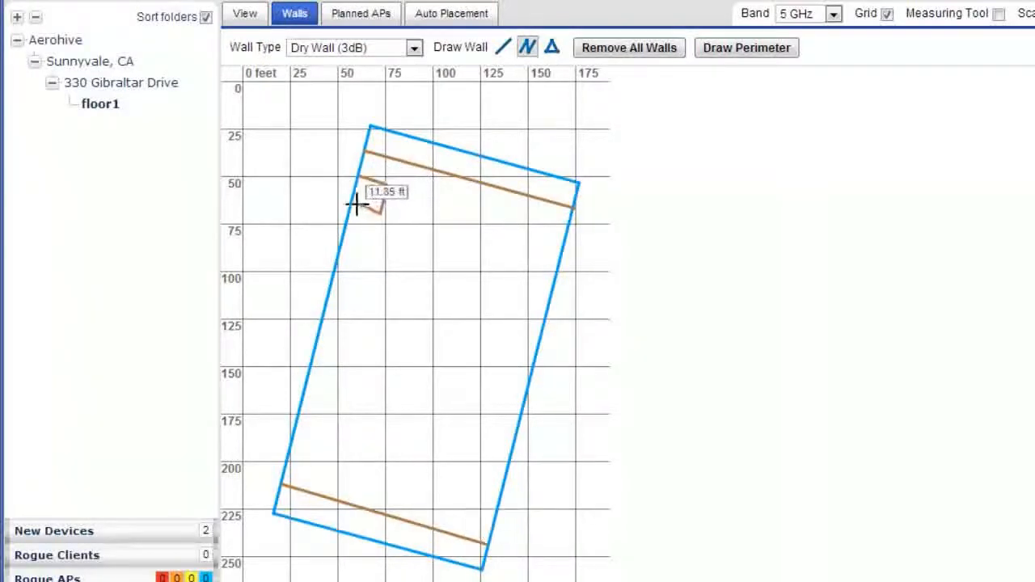
{"action": "double_click", "coordinate": [351, 207]}
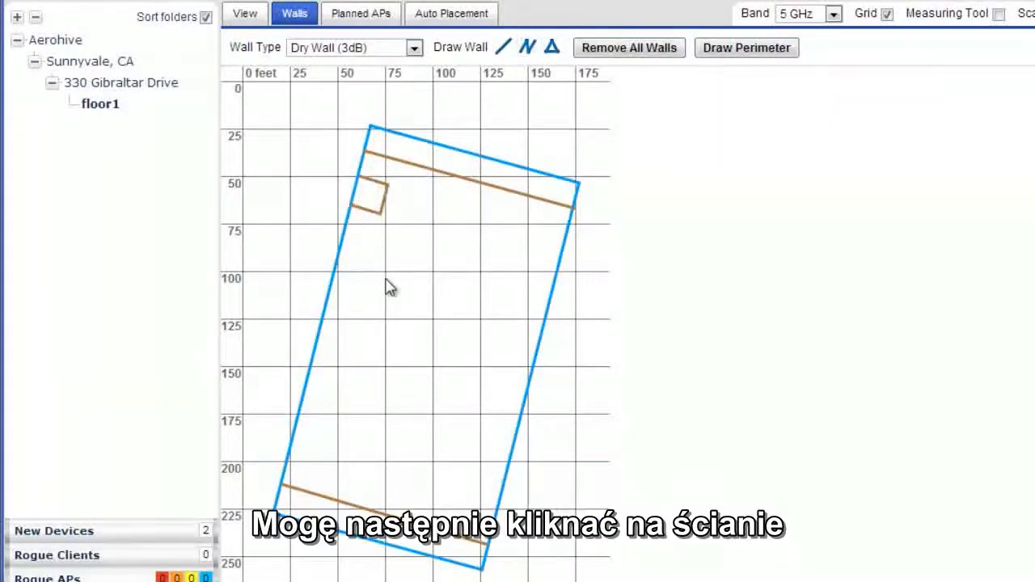
- Clone the small three-sided room four times, spacing the copies down along the left perimeter wall
{"action": "right_click", "coordinate": [386, 207]}
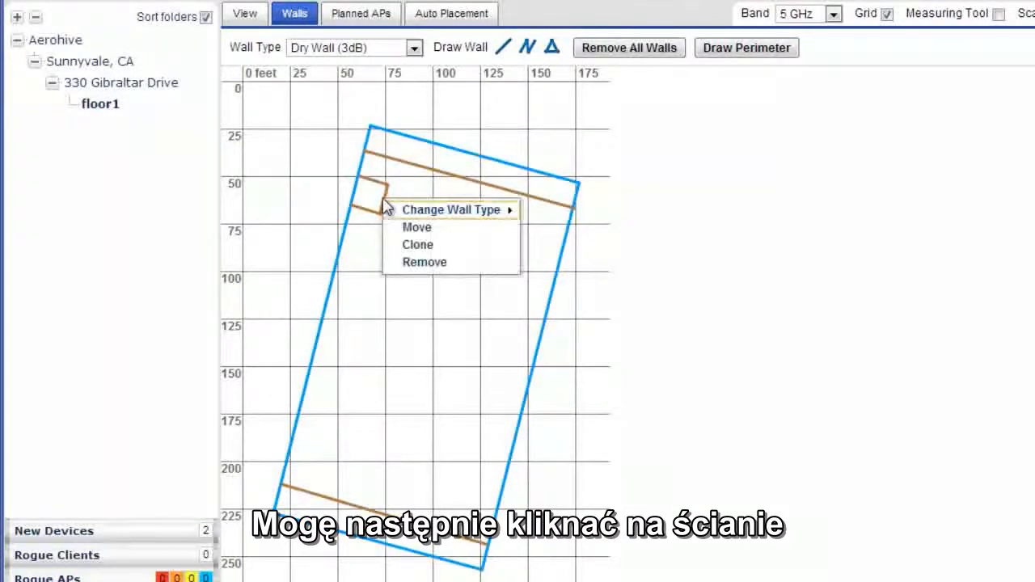
{"action": "left_click", "coordinate": [435, 245]}
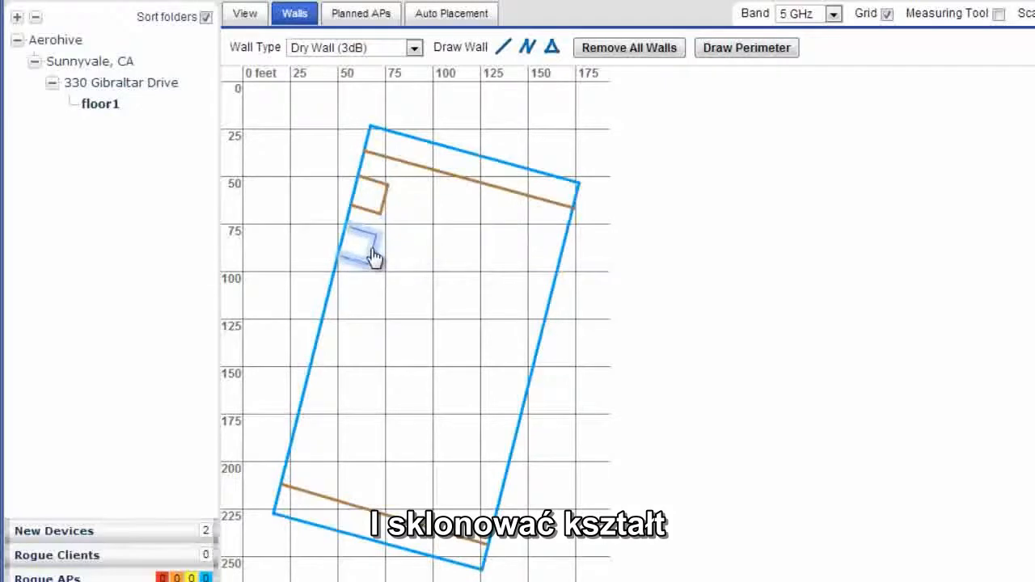
{"action": "left_click", "coordinate": [375, 258]}
{"action": "right_click", "coordinate": [378, 251]}
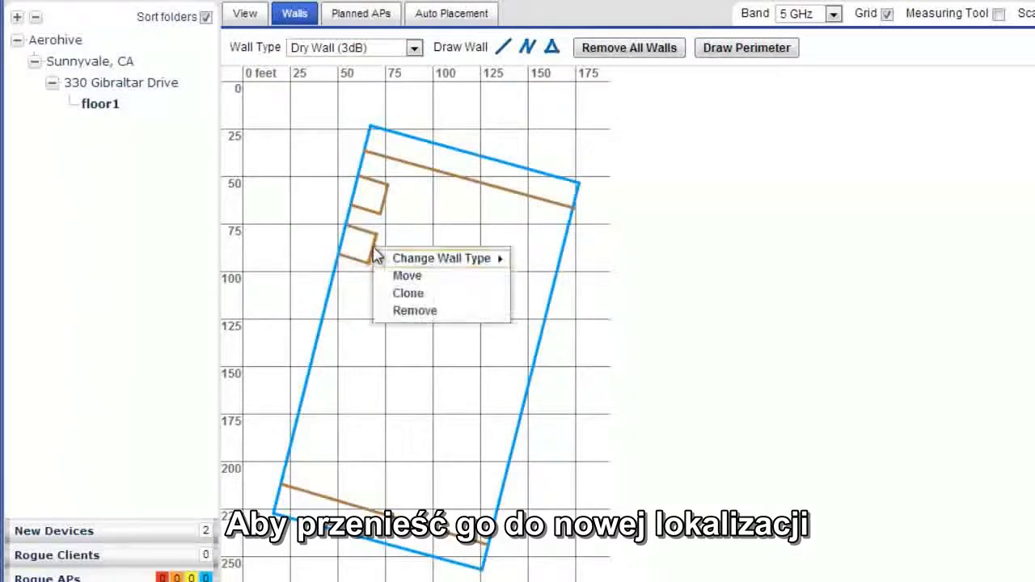
{"action": "left_click", "coordinate": [407, 293]}
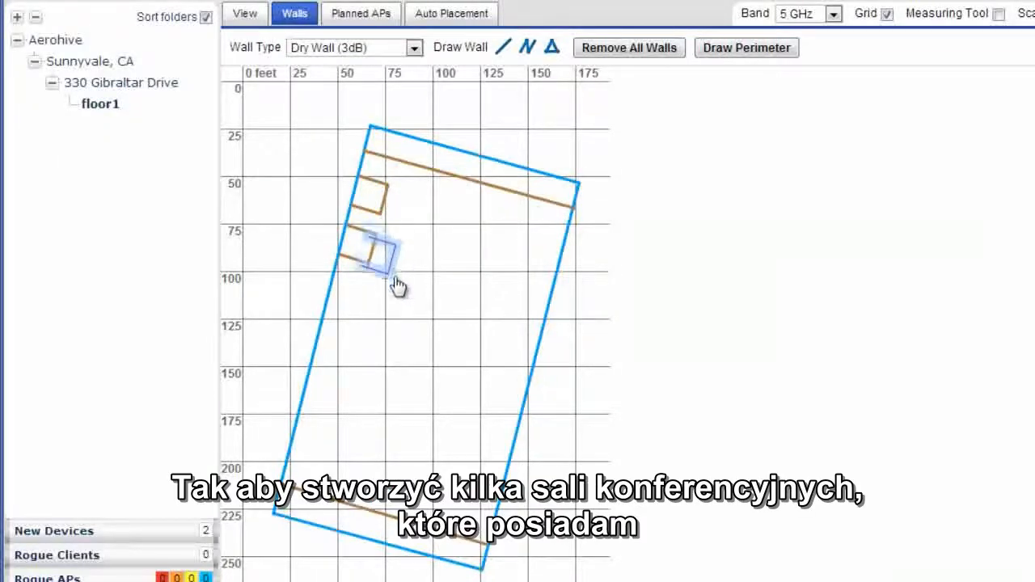
{"action": "left_click", "coordinate": [361, 307]}
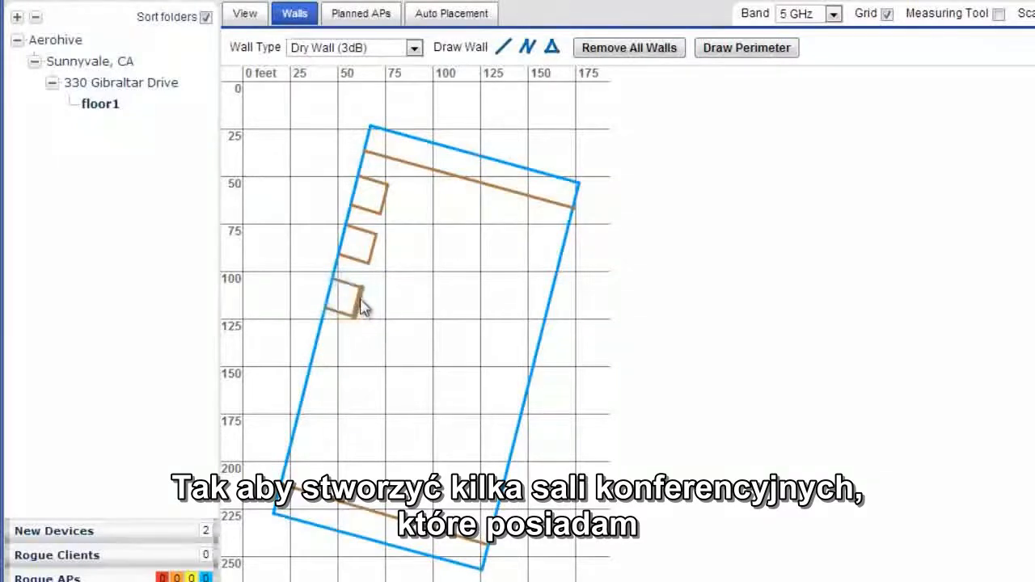
{"action": "right_click", "coordinate": [357, 309]}
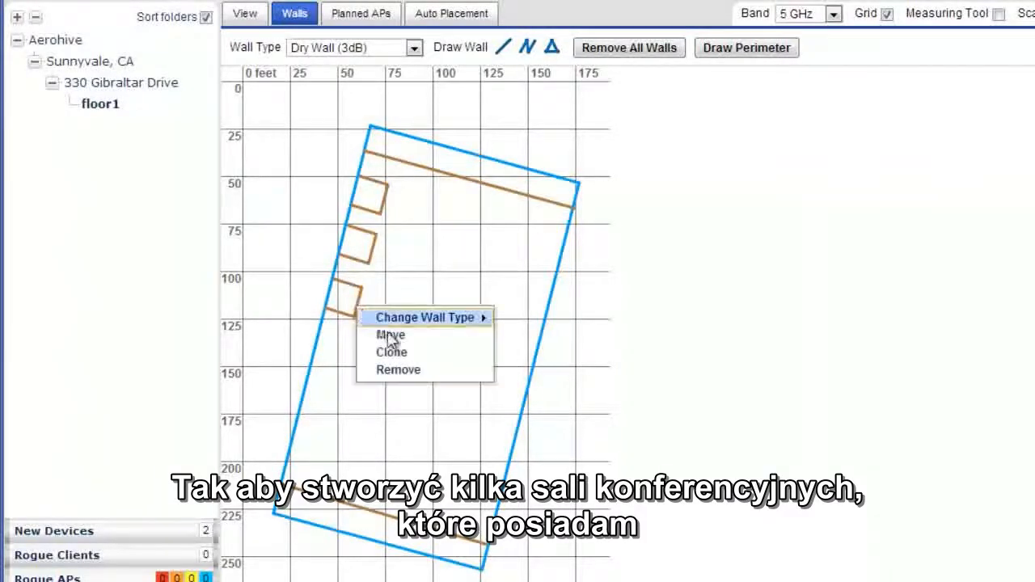
{"action": "left_click", "coordinate": [390, 352]}
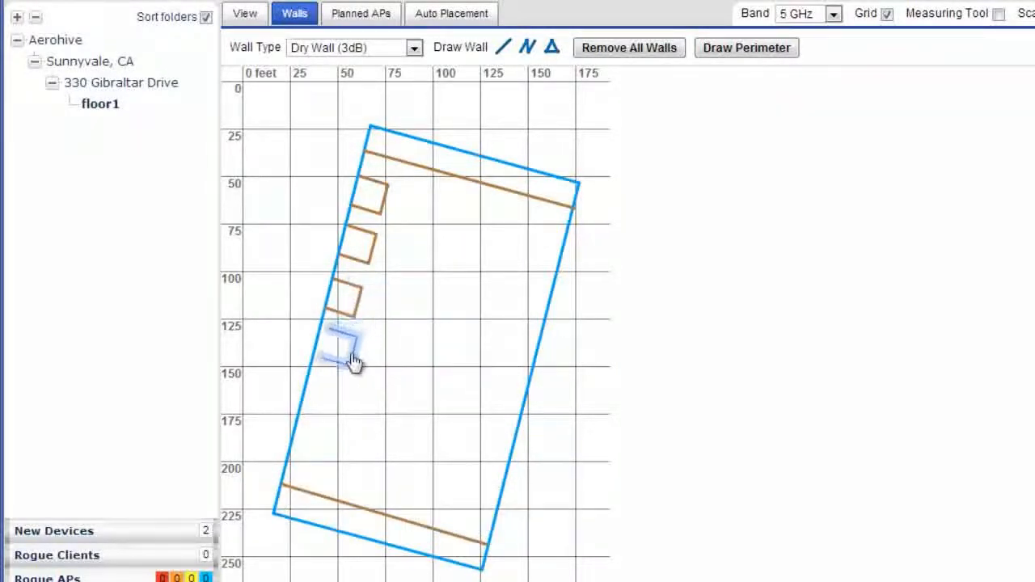
{"action": "left_click", "coordinate": [344, 363]}
{"action": "right_click", "coordinate": [341, 358]}
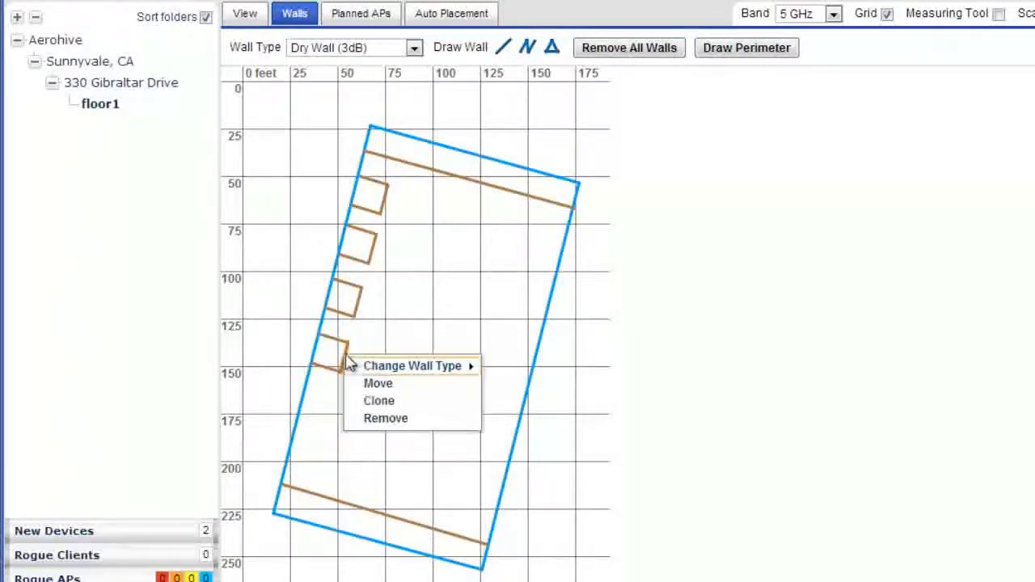
{"action": "left_click", "coordinate": [386, 399]}
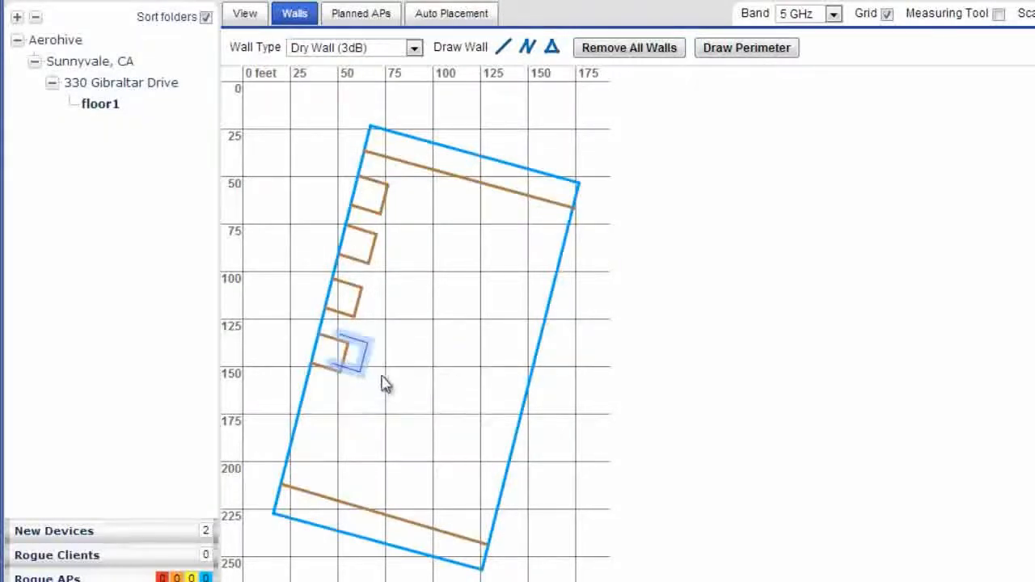
{"action": "left_click", "coordinate": [335, 420]}
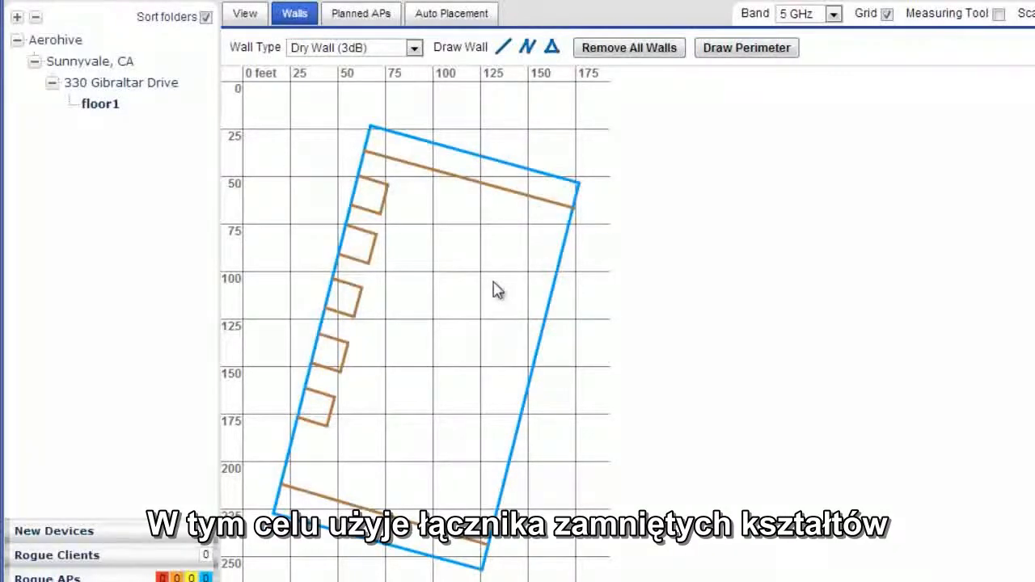
- Draw a closed rectangular Dry Wall (3dB) room in the middle of the floor, parallel to the perimeter walls
{"action": "left_click", "coordinate": [553, 48]}
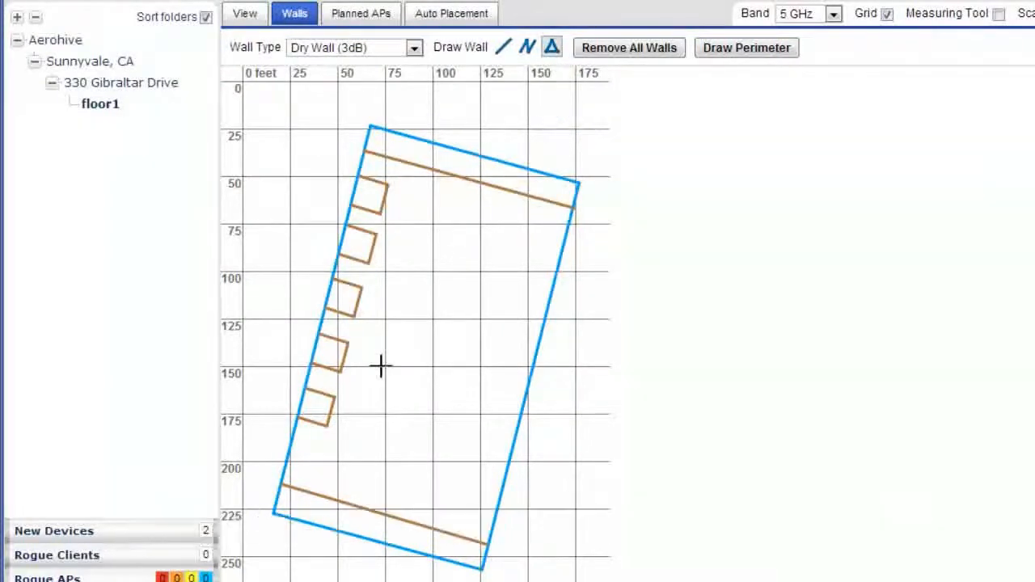
{"action": "left_click_drag", "start_coordinate": [381, 367], "coordinate": [397, 296]}
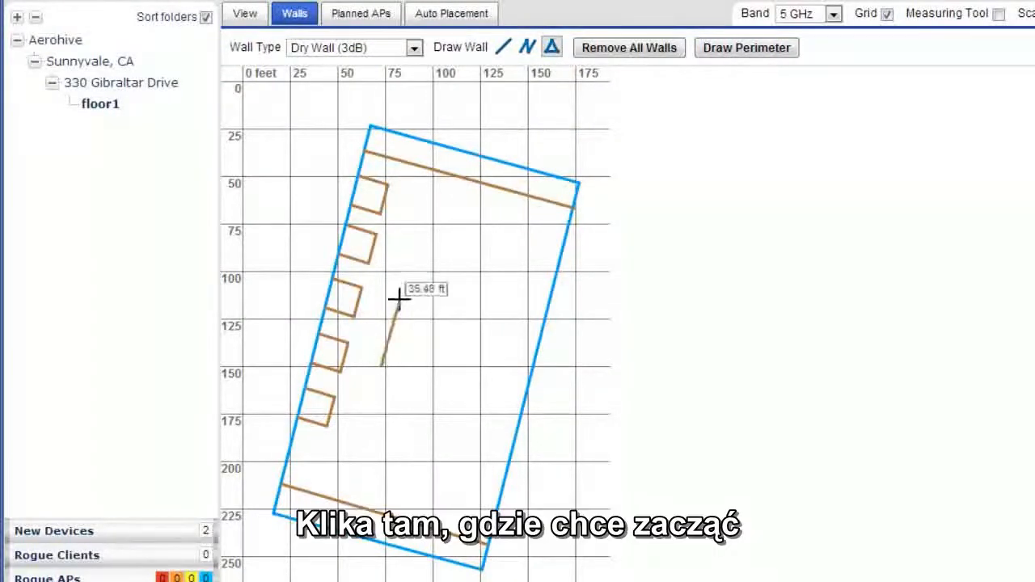
{"action": "left_click", "coordinate": [398, 295]}
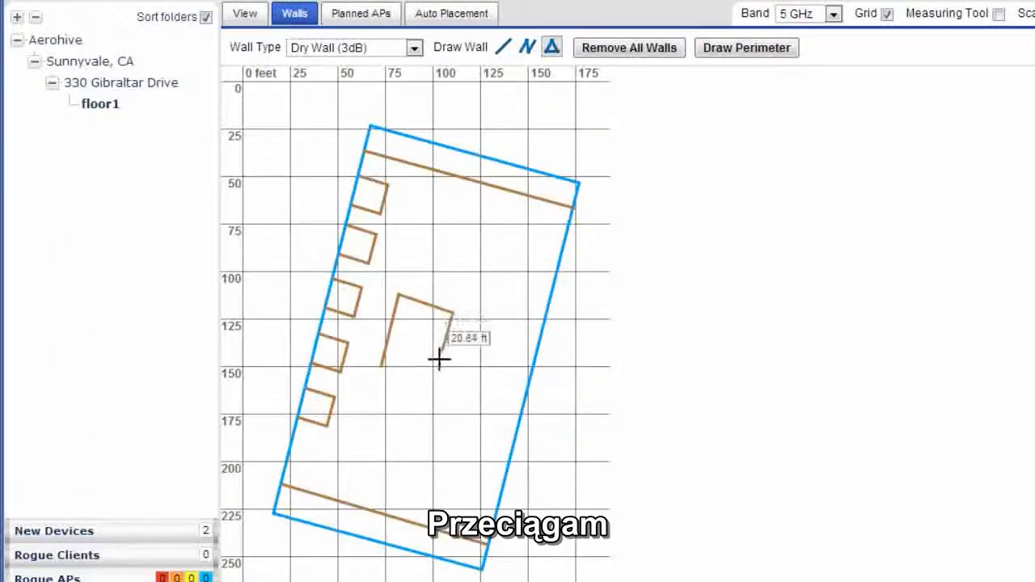
{"action": "double_click", "coordinate": [381, 368]}
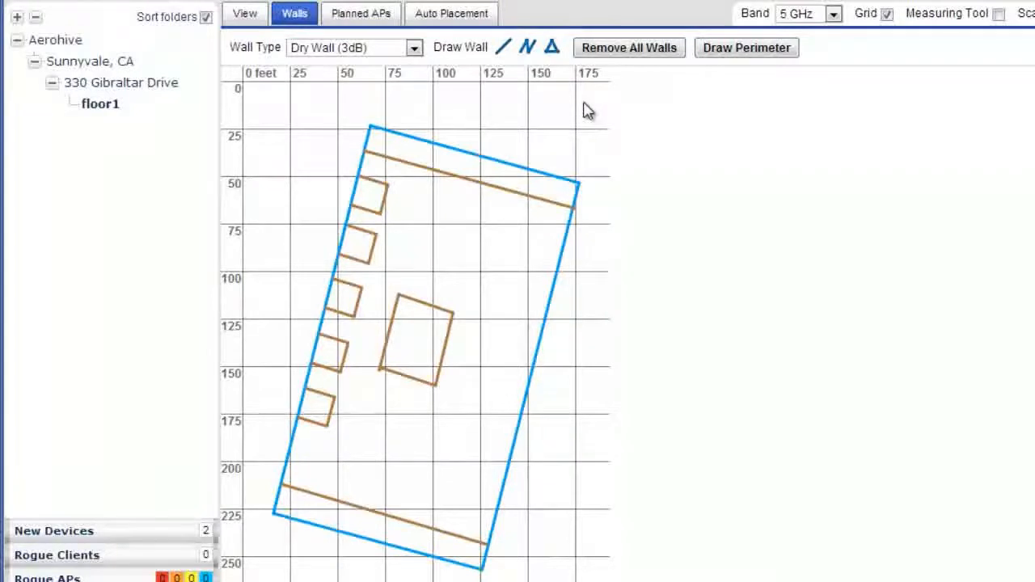
- Draw a three-sided Dry Wall (3dB) lobby of about 33 by 26 ft against the right perimeter wall, beside the central room
{"action": "left_click", "coordinate": [527, 48]}
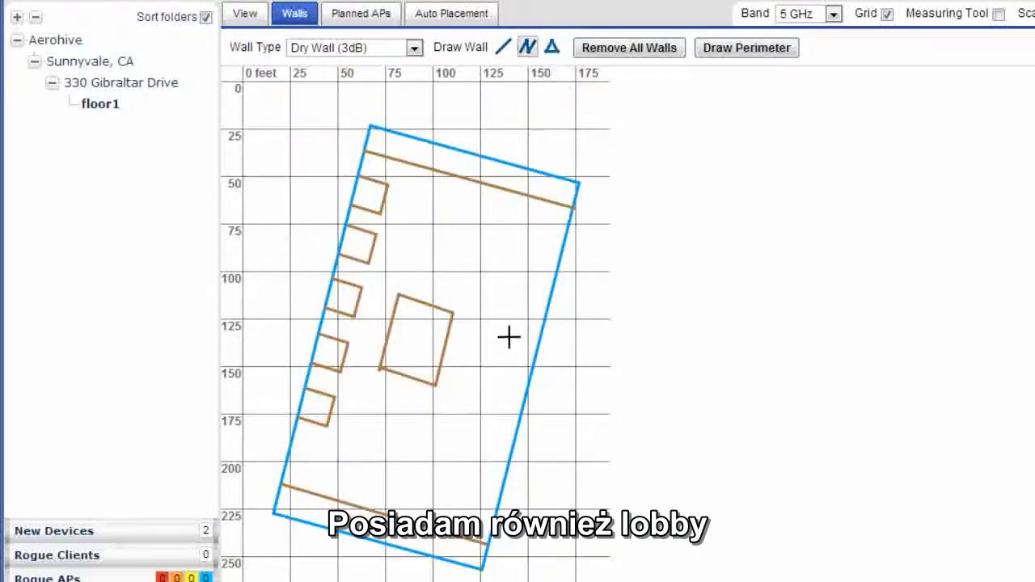
{"action": "left_click", "coordinate": [535, 348]}
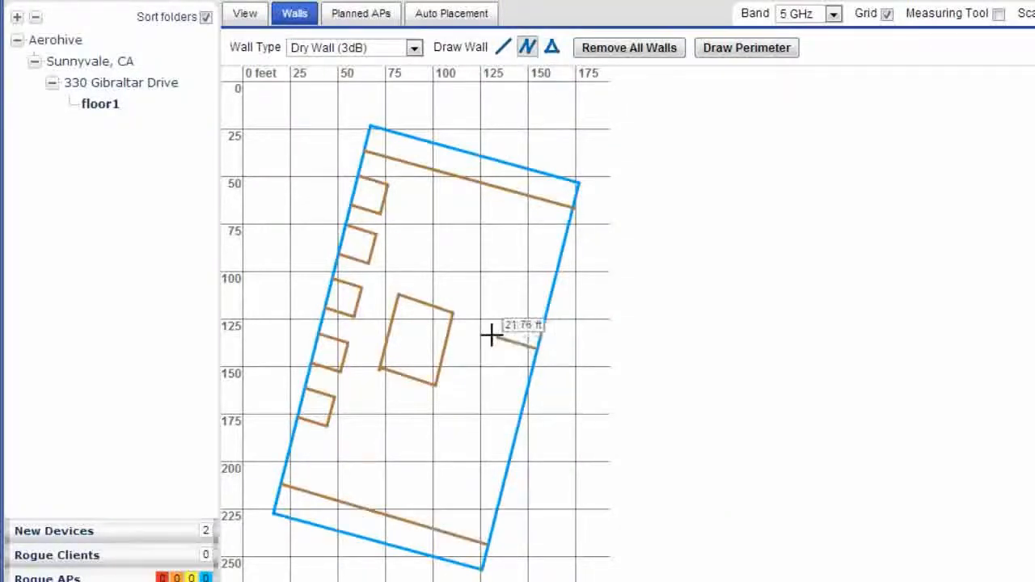
{"action": "left_click", "coordinate": [489, 336]}
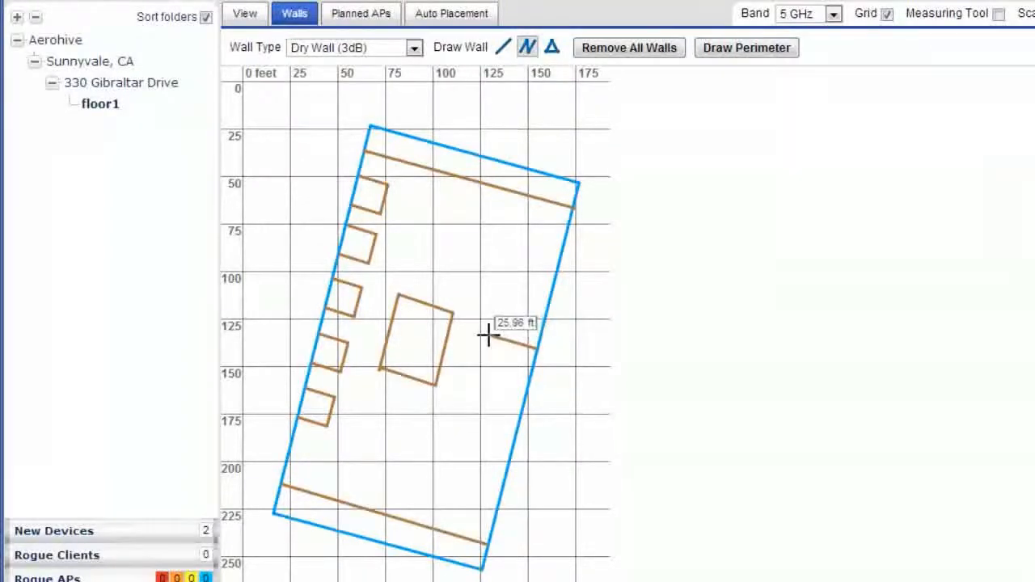
{"action": "left_click", "coordinate": [476, 396]}
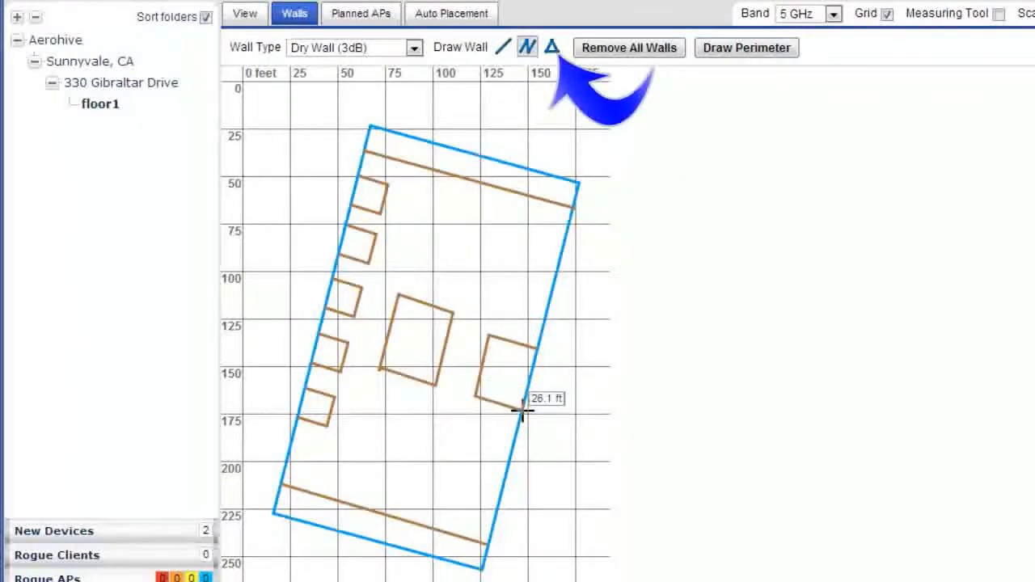
{"action": "left_click", "coordinate": [521, 411]}
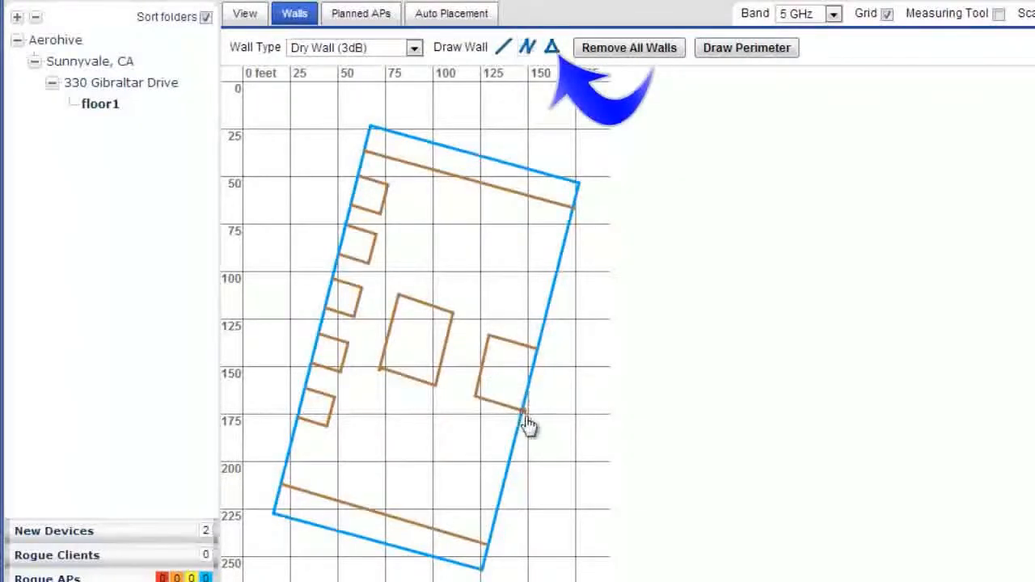
- Draw a closed rectangular Dry Wall (3dB) restroom block about 18 ft deep above the central room
{"action": "left_click", "coordinate": [551, 49]}
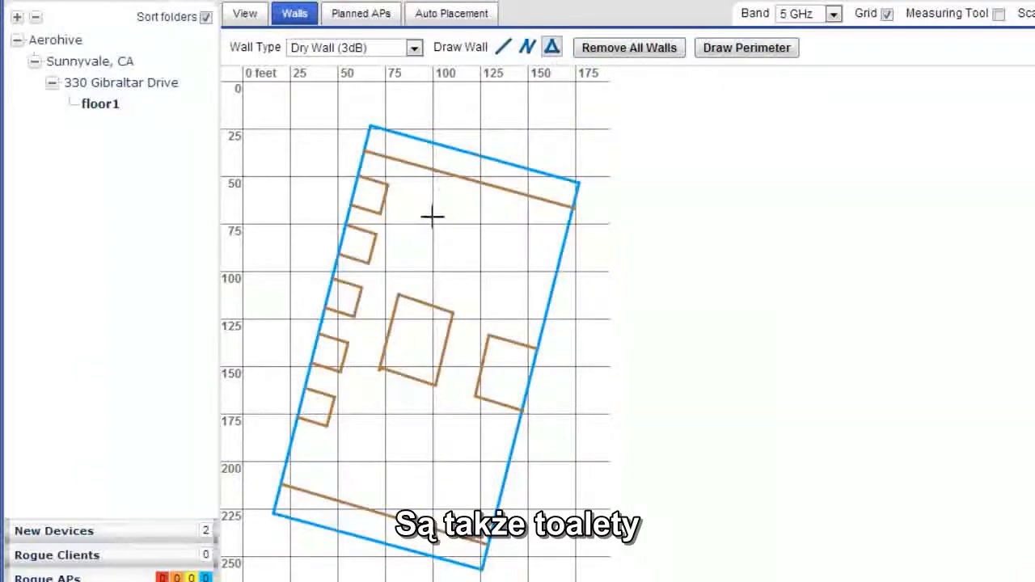
{"action": "left_click", "coordinate": [410, 258]}
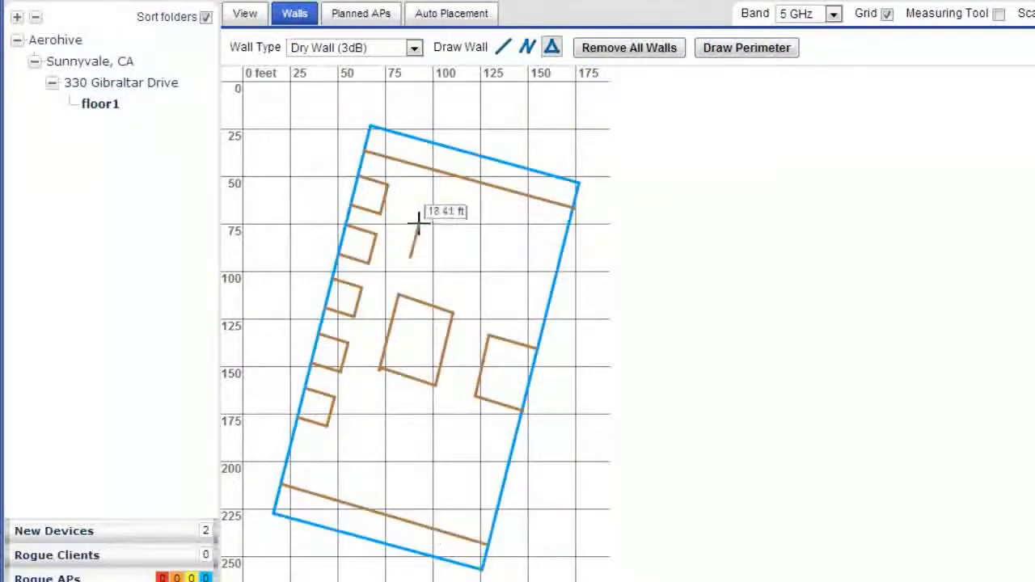
{"action": "left_click", "coordinate": [419, 222]}
{"action": "left_click", "coordinate": [480, 241]}
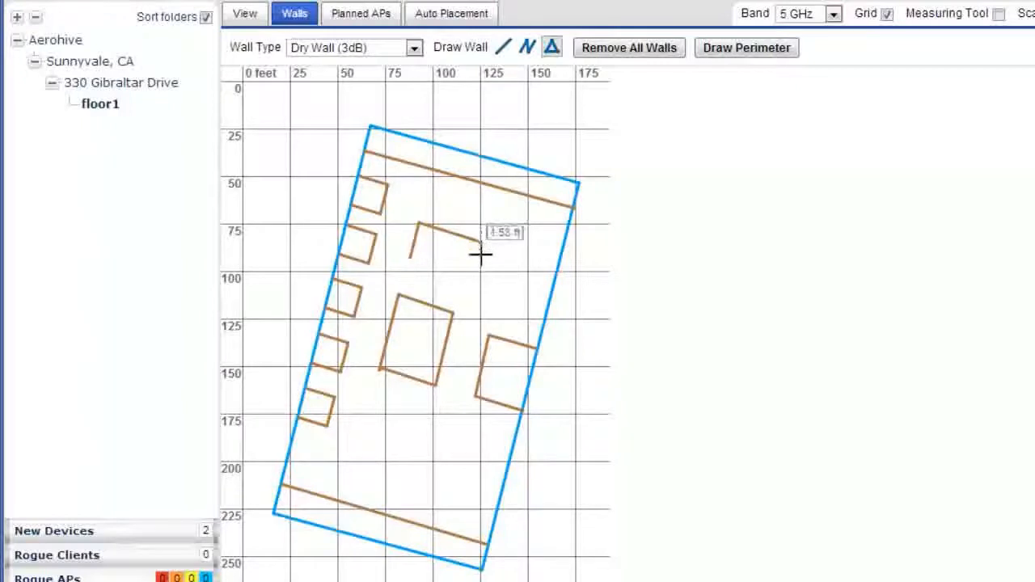
{"action": "left_click", "coordinate": [470, 274]}
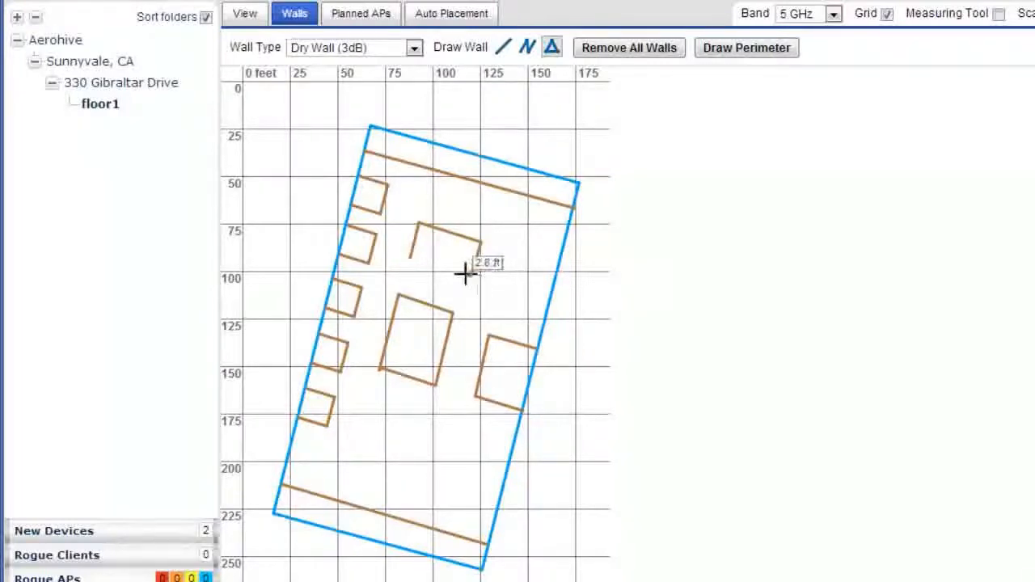
{"action": "left_click", "coordinate": [410, 257]}
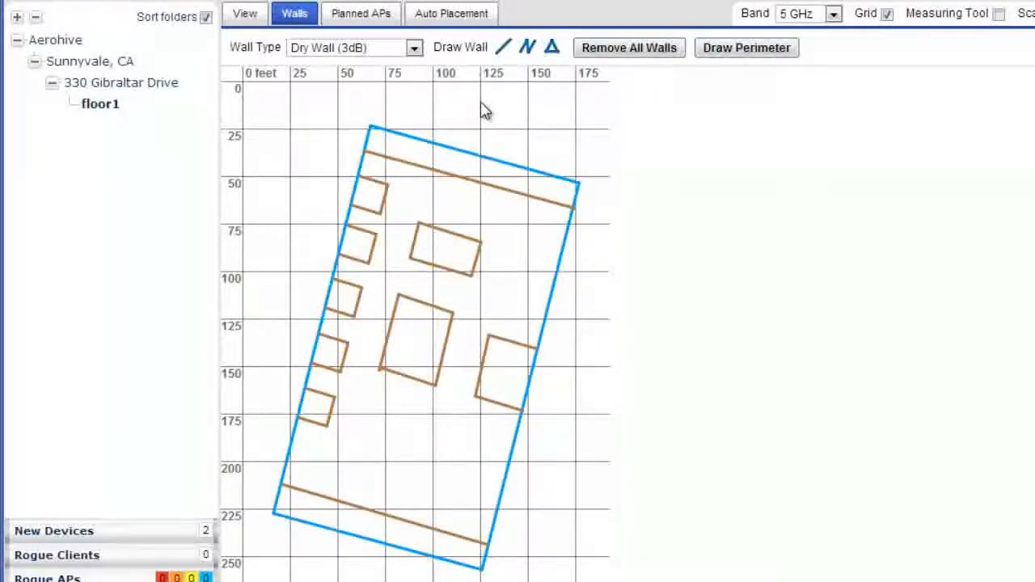
- Divide the restroom block in half with a straight Concrete (12dB) wall across its short direction
{"action": "left_click", "coordinate": [415, 50]}
{"action": "left_click", "coordinate": [340, 122]}
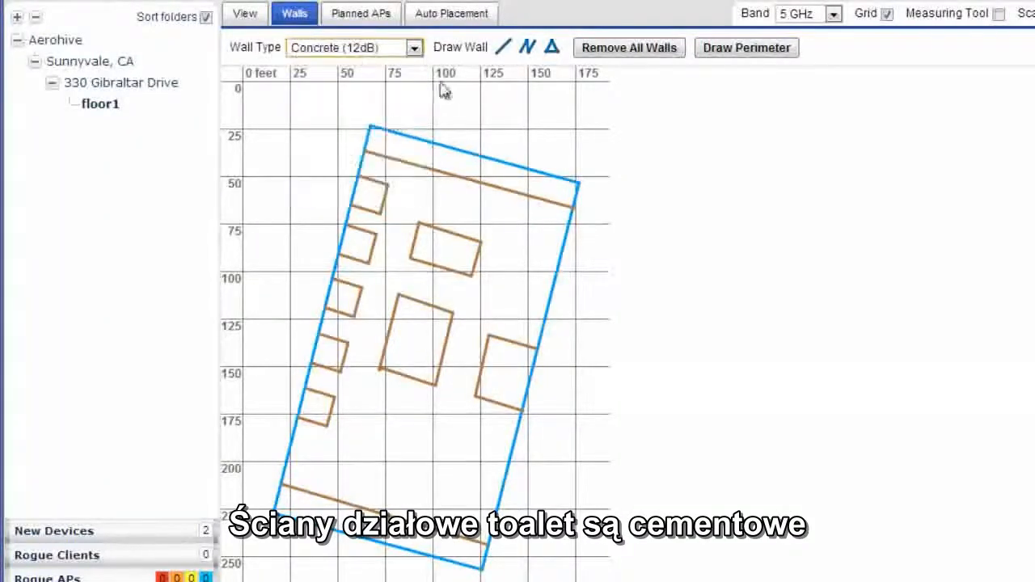
{"action": "left_click", "coordinate": [503, 49]}
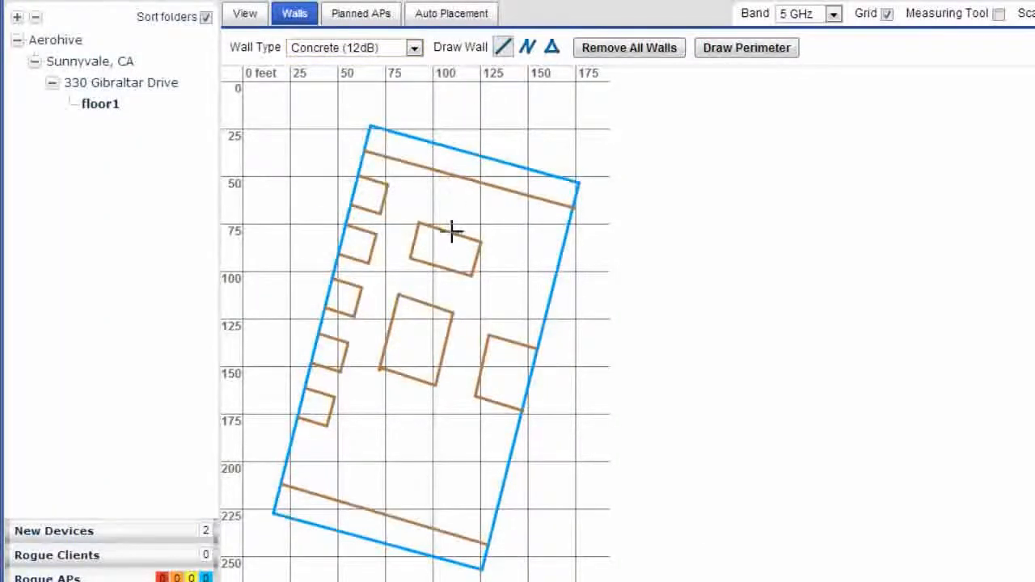
{"action": "left_click_drag", "start_coordinate": [449, 230], "coordinate": [443, 266]}
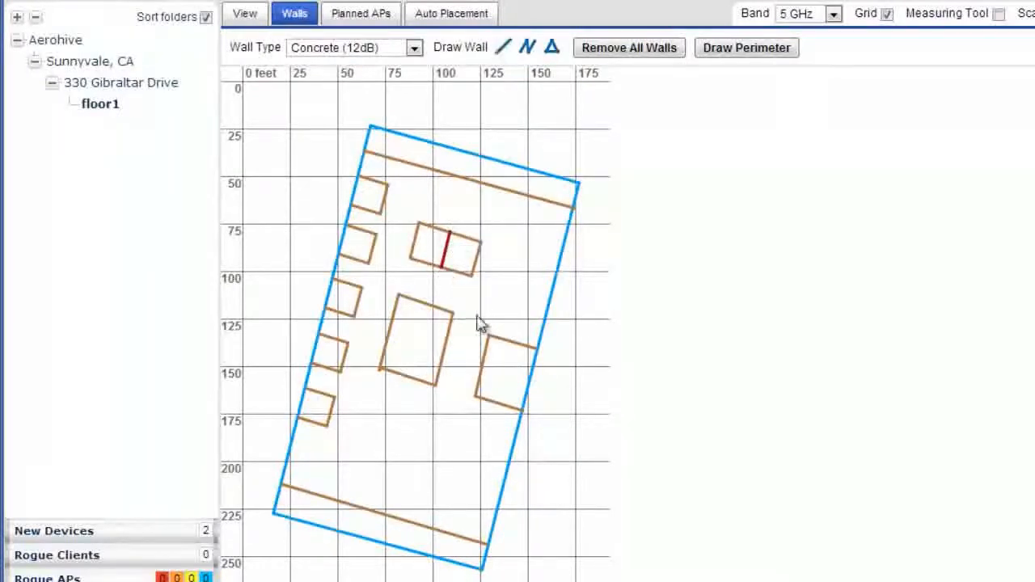
- Draw a closed rectangular Cubicle (1dB) block about 65 ft long just above the lower long interior wall, parallel to it
{"action": "left_click", "coordinate": [413, 48]}
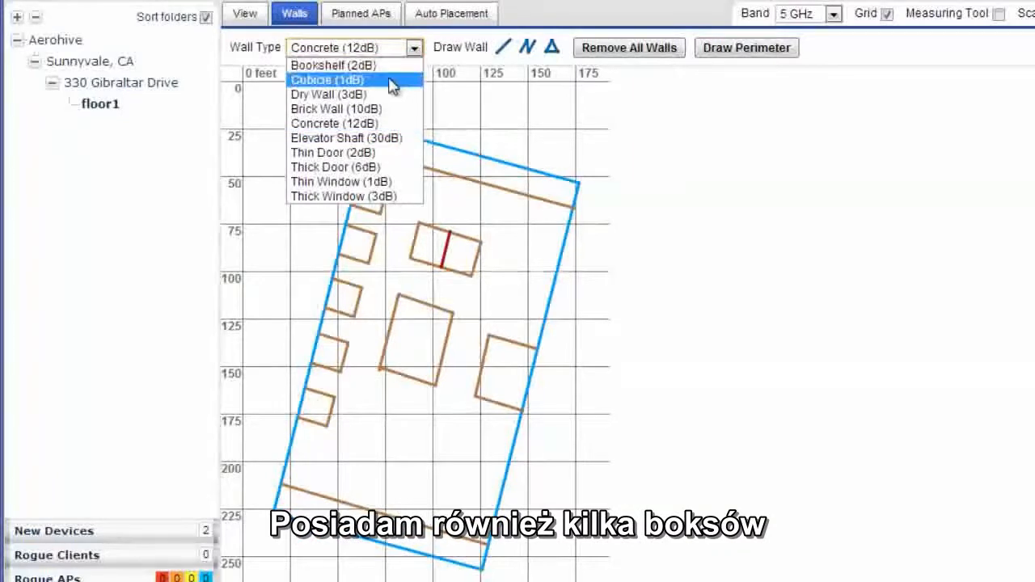
{"action": "left_click", "coordinate": [392, 81]}
{"action": "left_click", "coordinate": [551, 46]}
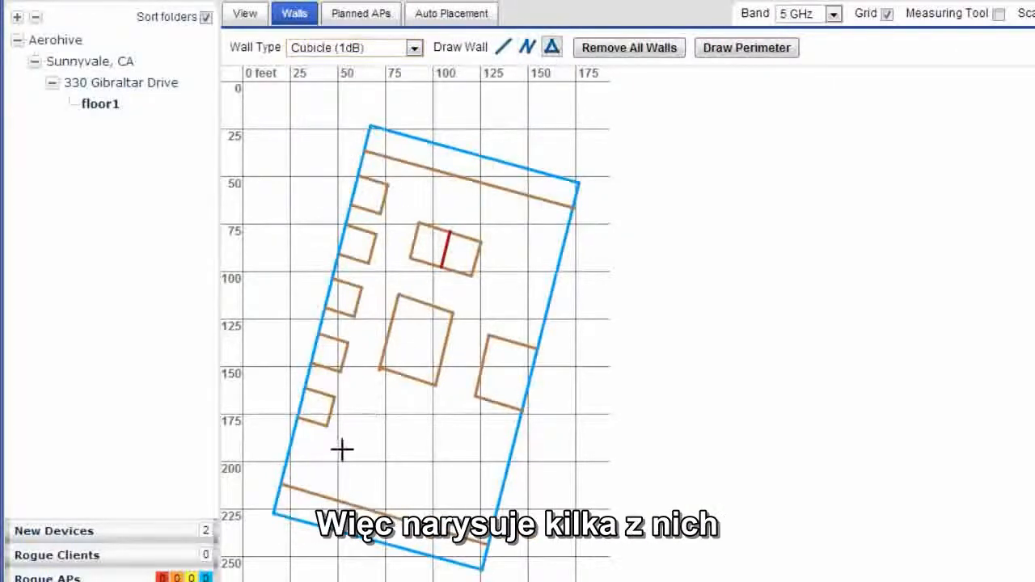
{"action": "left_click", "coordinate": [333, 473]}
{"action": "left_click", "coordinate": [337, 443]}
{"action": "left_click", "coordinate": [461, 481]}
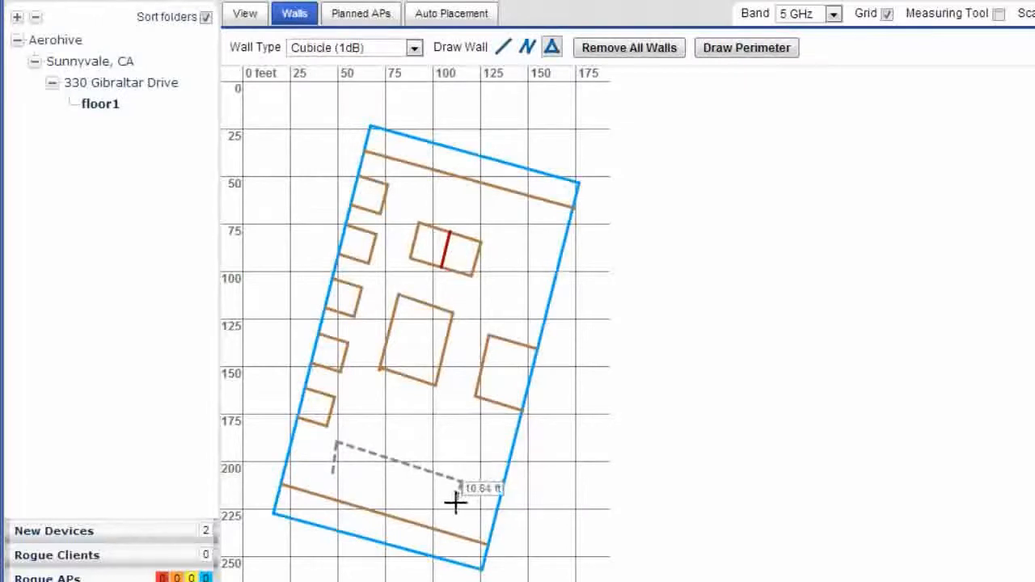
{"action": "left_click", "coordinate": [456, 511]}
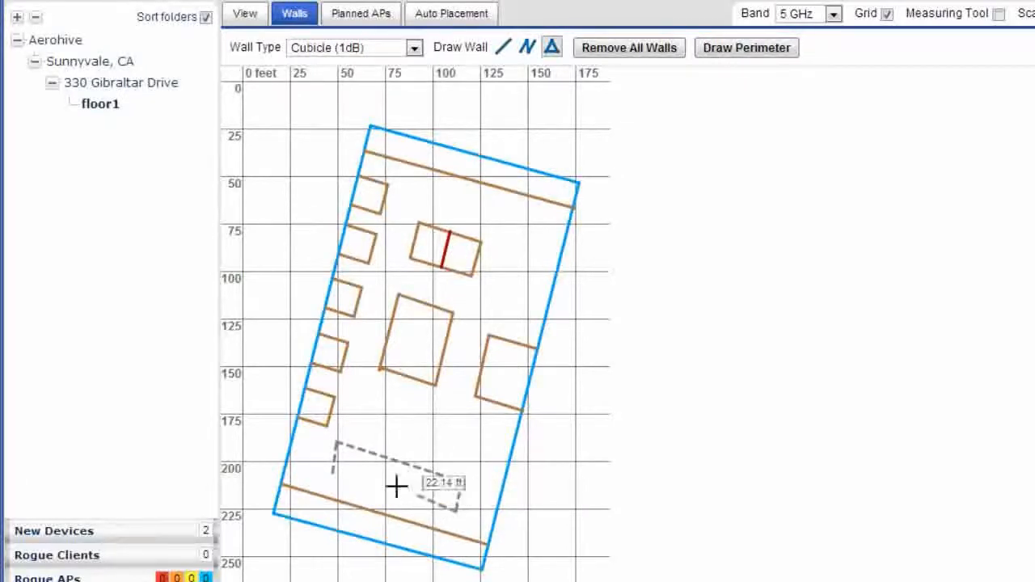
{"action": "left_click", "coordinate": [333, 474]}
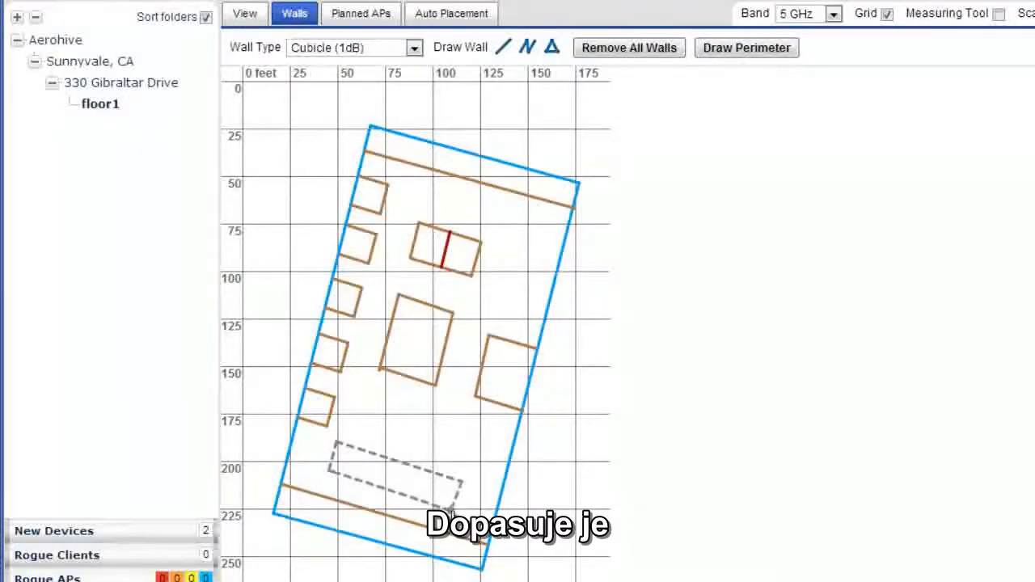
- Clone the cubicle block twice, placing one copy directly above the original and the other between the restroom block and the upper interior wall
{"action": "right_click", "coordinate": [449, 486]}
{"action": "left_click", "coordinate": [485, 525]}
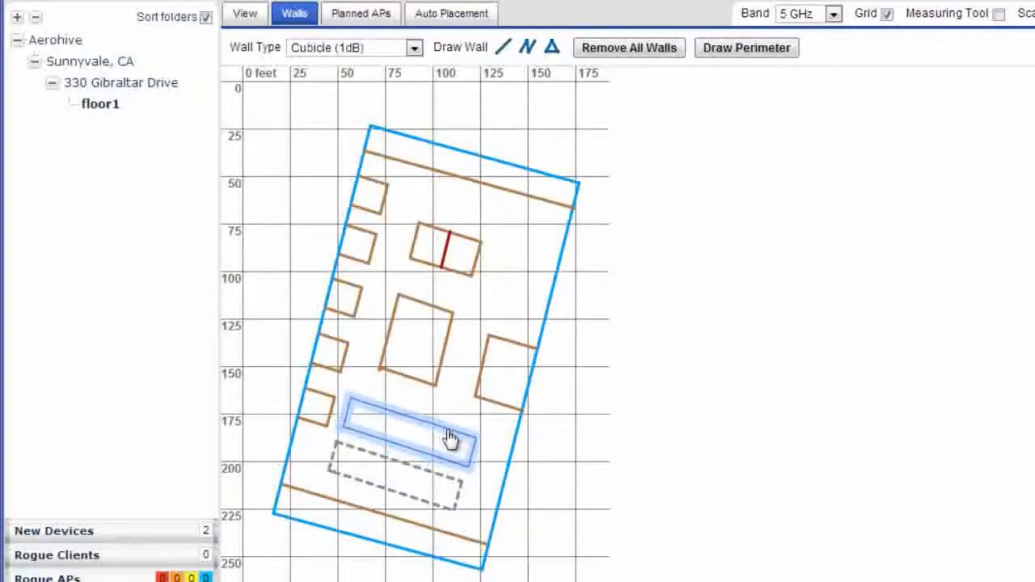
{"action": "left_click", "coordinate": [451, 437]}
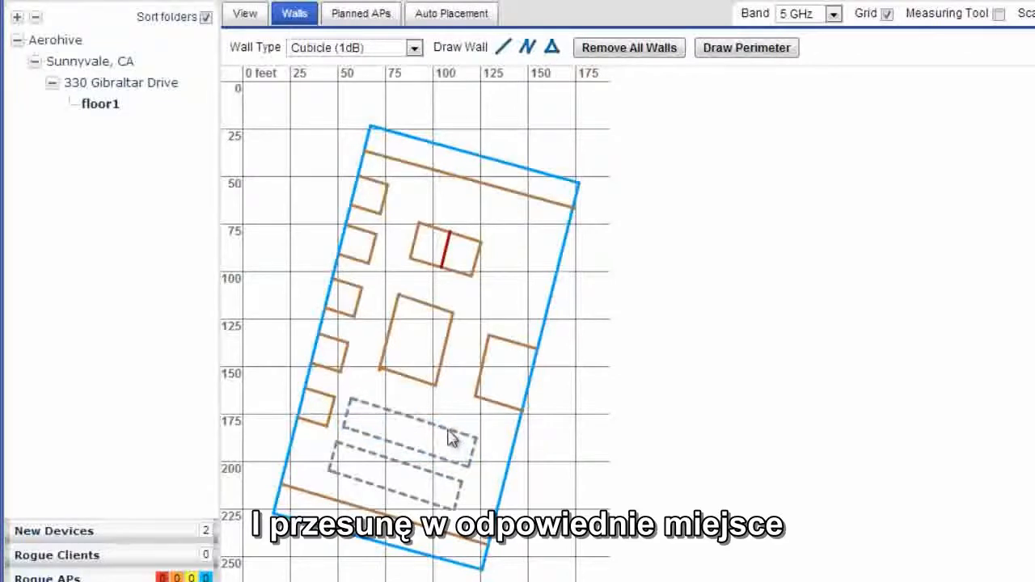
{"action": "right_click", "coordinate": [448, 431]}
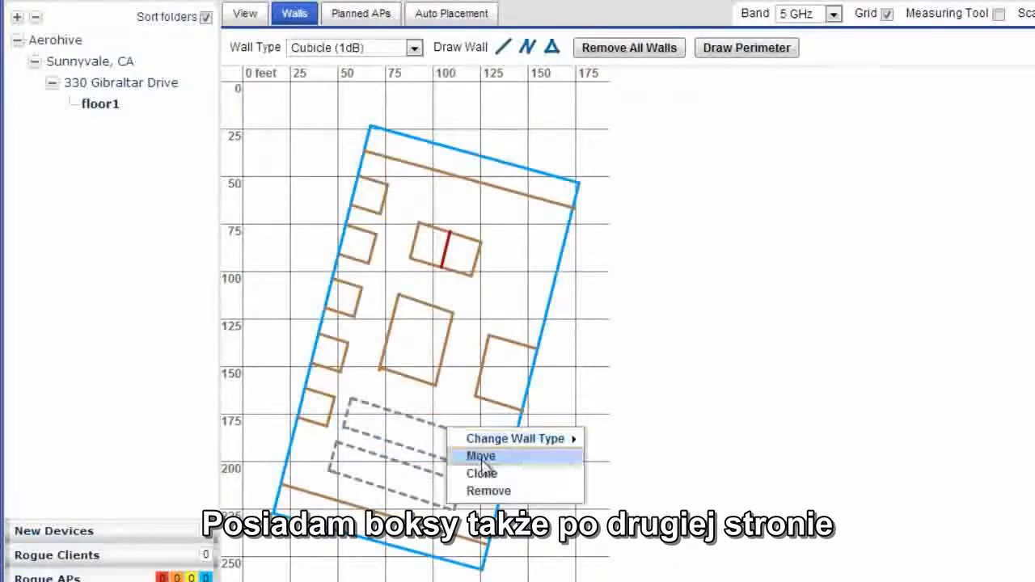
{"action": "left_click", "coordinate": [479, 473]}
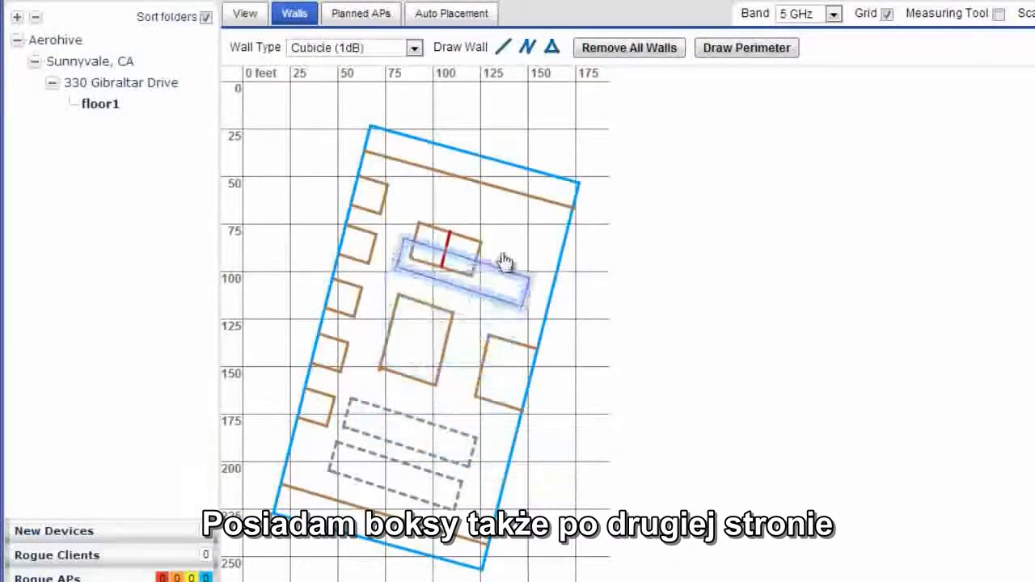
{"action": "left_click", "coordinate": [505, 211]}
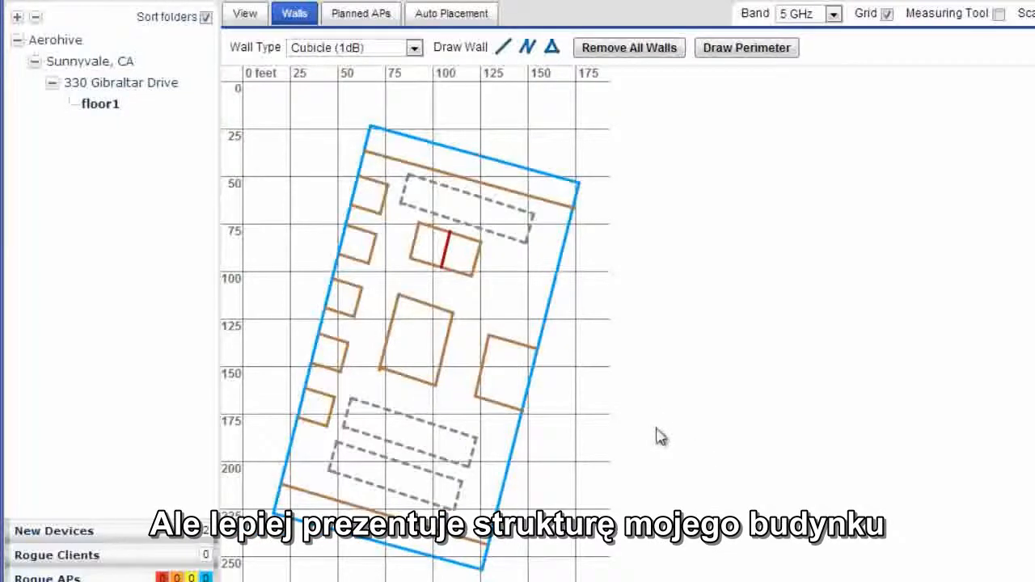
- Add three AP121 planned access points to the floor with Auto channel and power 15
{"action": "left_click", "coordinate": [384, 18]}
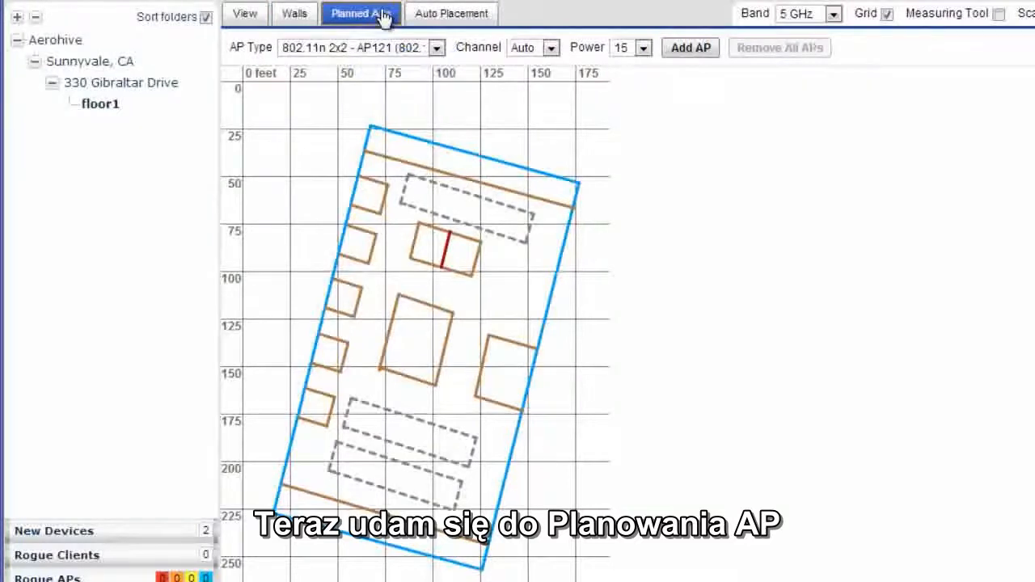
{"action": "left_click", "coordinate": [437, 49]}
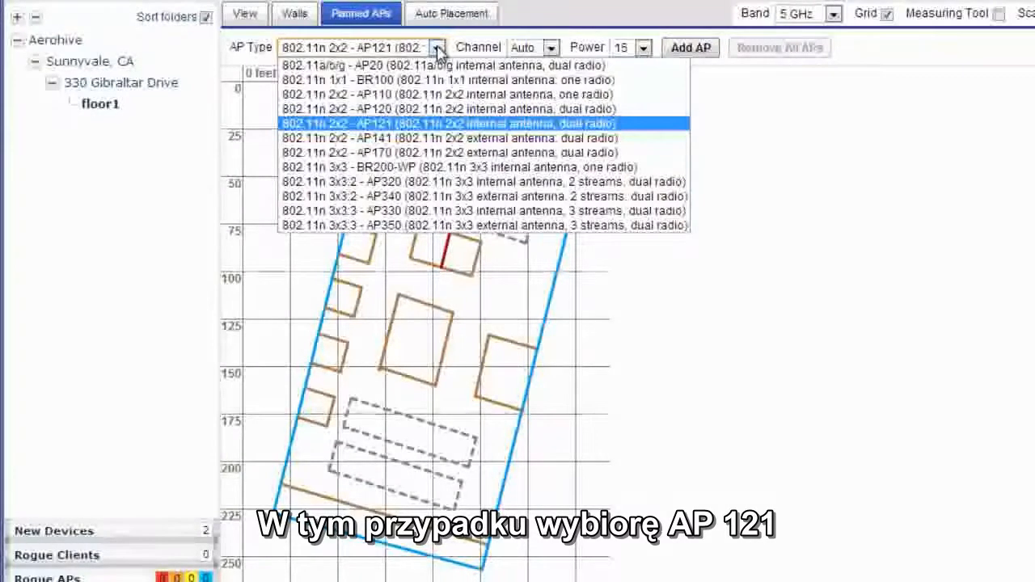
{"action": "left_click", "coordinate": [550, 24]}
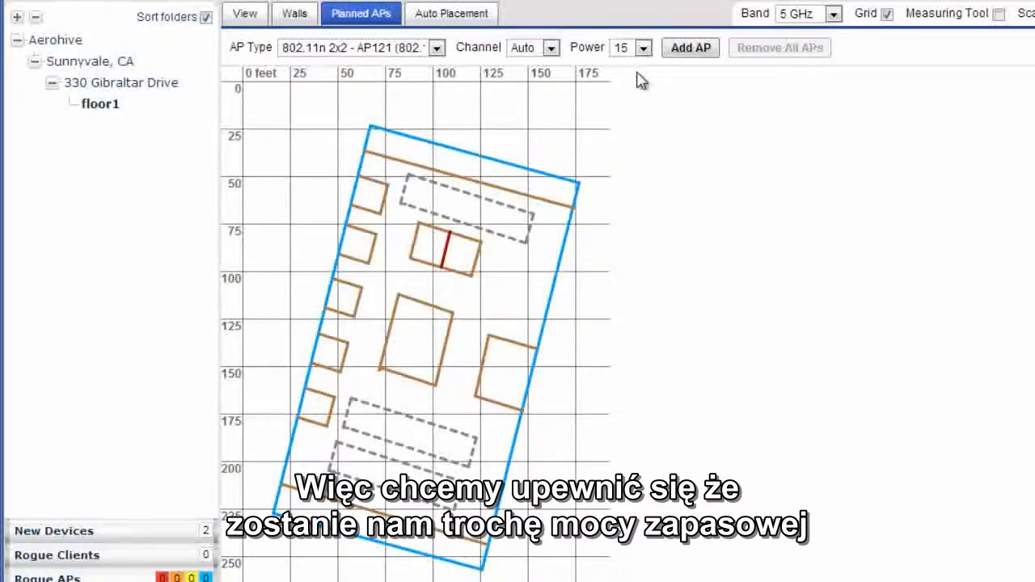
{"action": "left_click", "coordinate": [691, 48]}
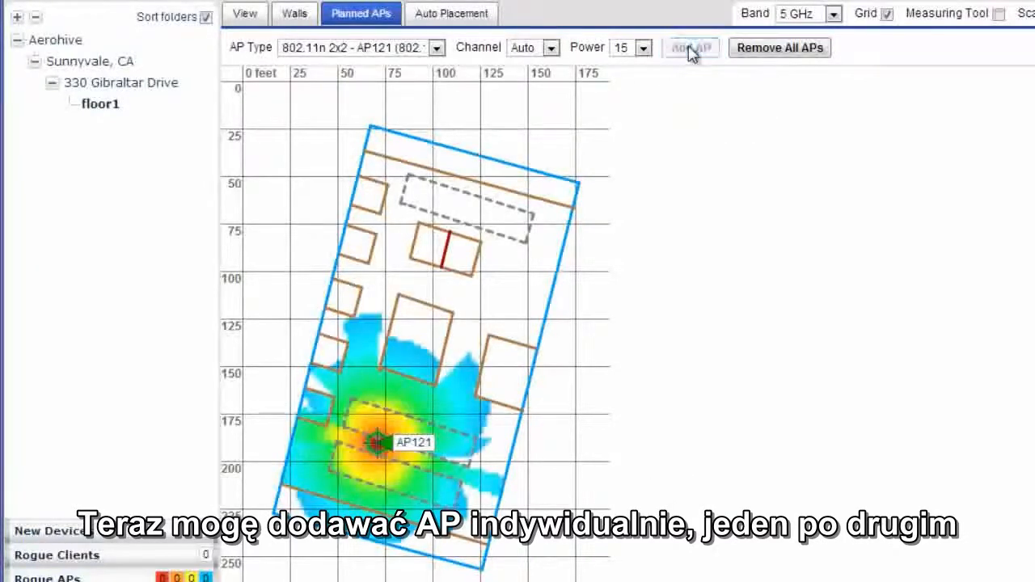
{"action": "left_click", "coordinate": [692, 48]}
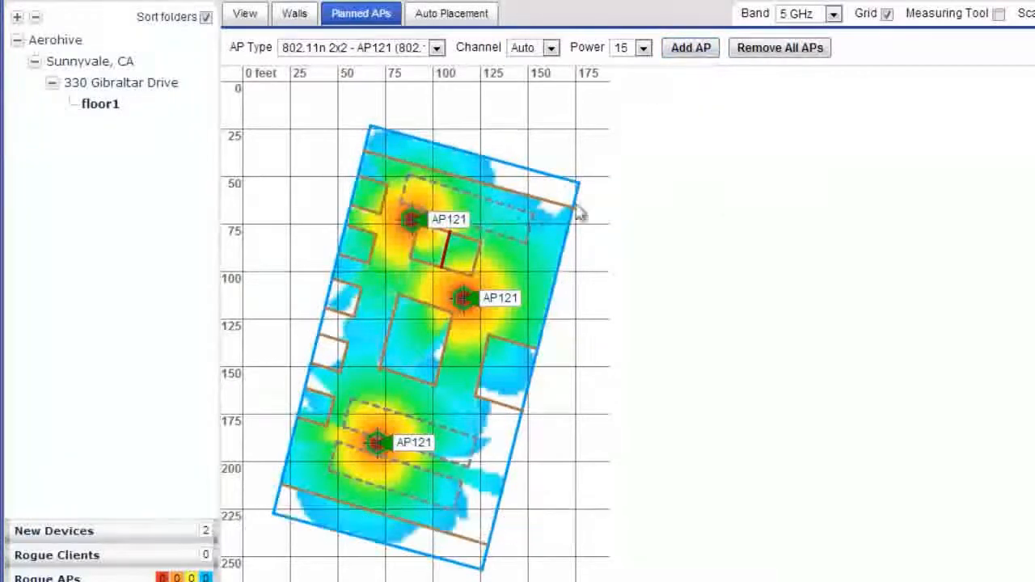
- Reposition the three access points beside the small offices along the left perimeter wall, and remove all planned access points
{"action": "left_click_drag", "start_coordinate": [411, 219], "coordinate": [391, 187]}
{"action": "left_click_drag", "start_coordinate": [454, 296], "coordinate": [375, 267]}
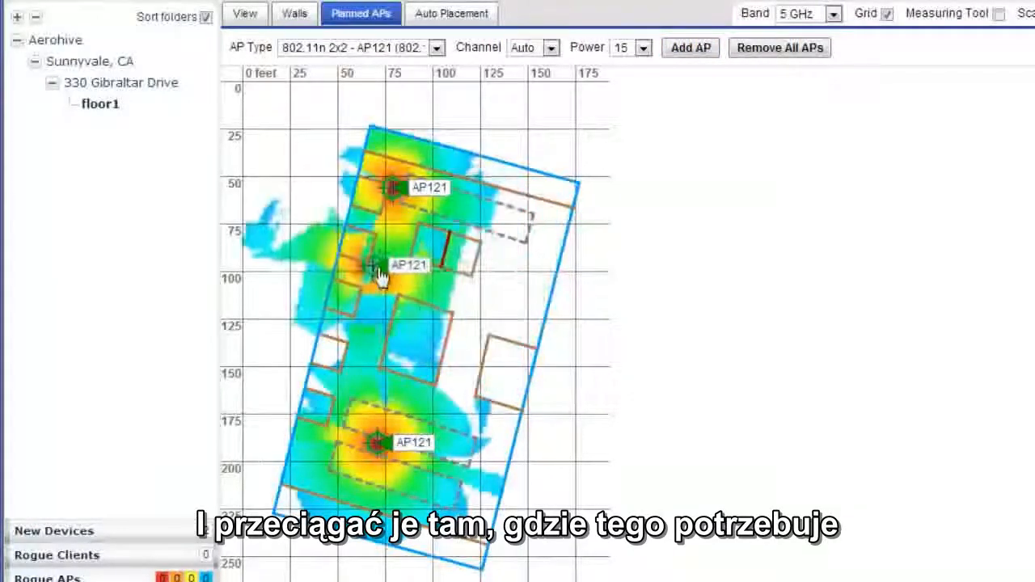
{"action": "left_click_drag", "start_coordinate": [378, 444], "coordinate": [342, 388]}
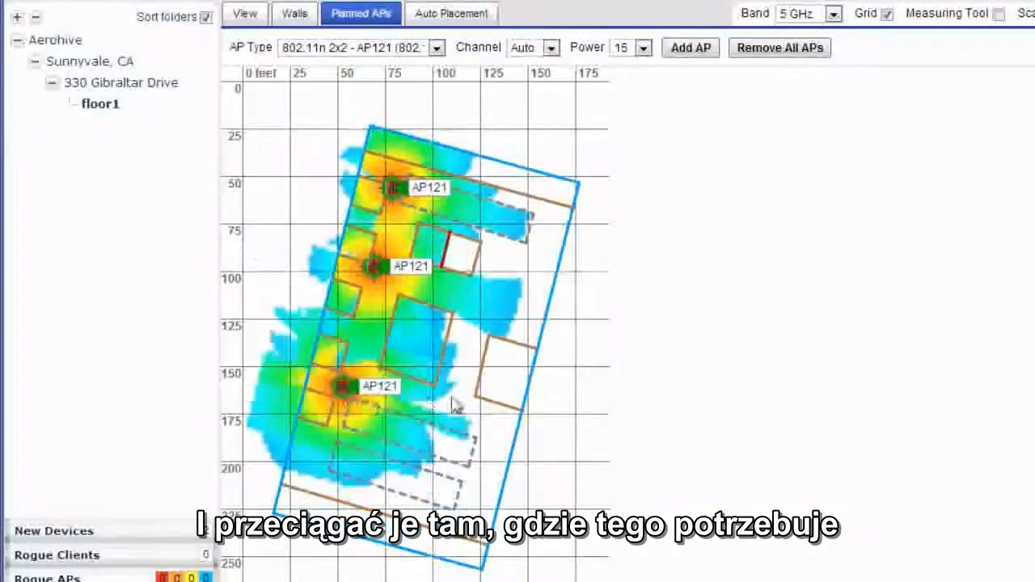
{"action": "left_click", "coordinate": [765, 49]}
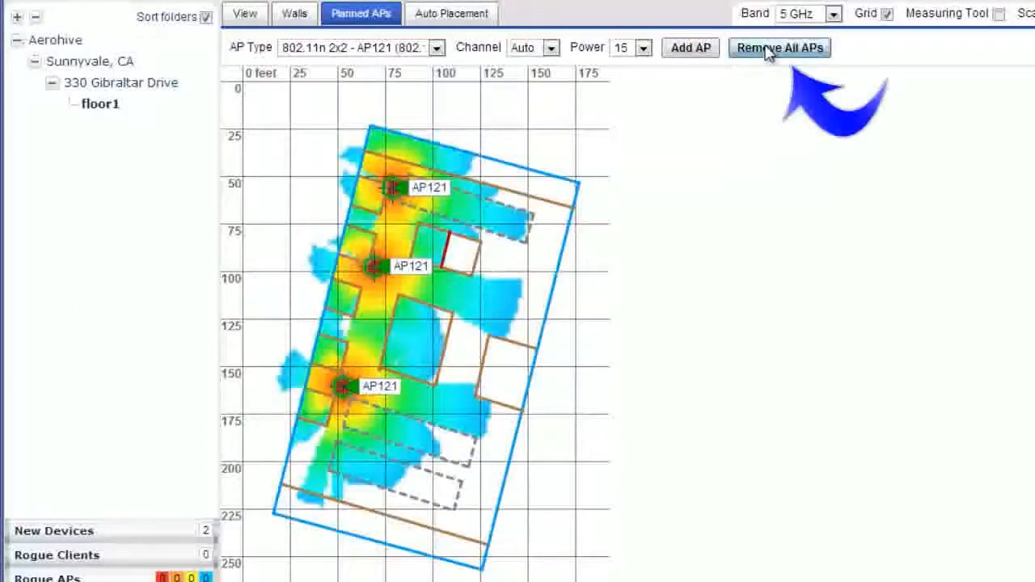
{"action": "left_click", "coordinate": [714, 298]}
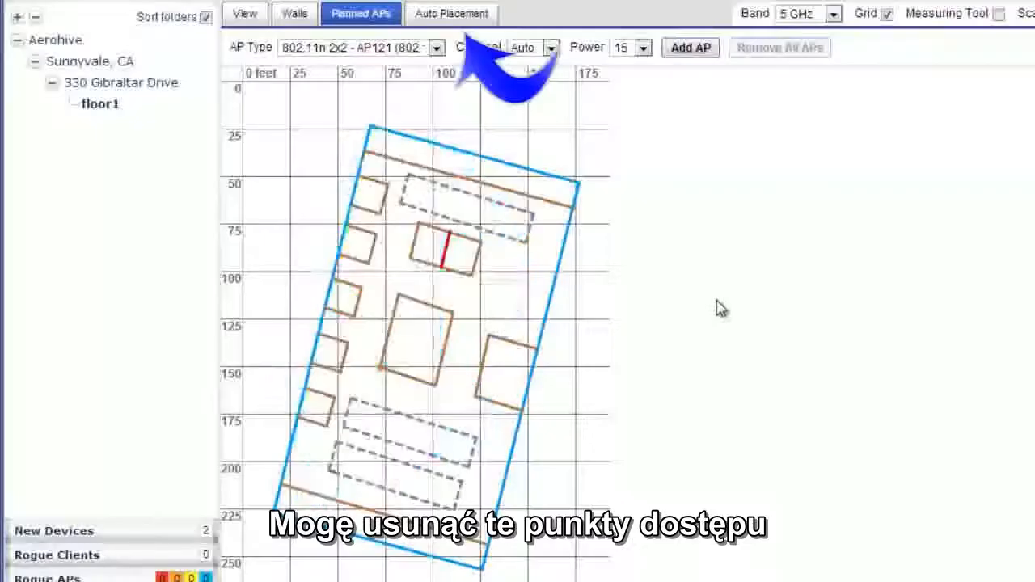
- Auto-place the access points for High Speed Connectivity at a signal strength of -70 dBm
{"action": "left_click", "coordinate": [477, 22]}
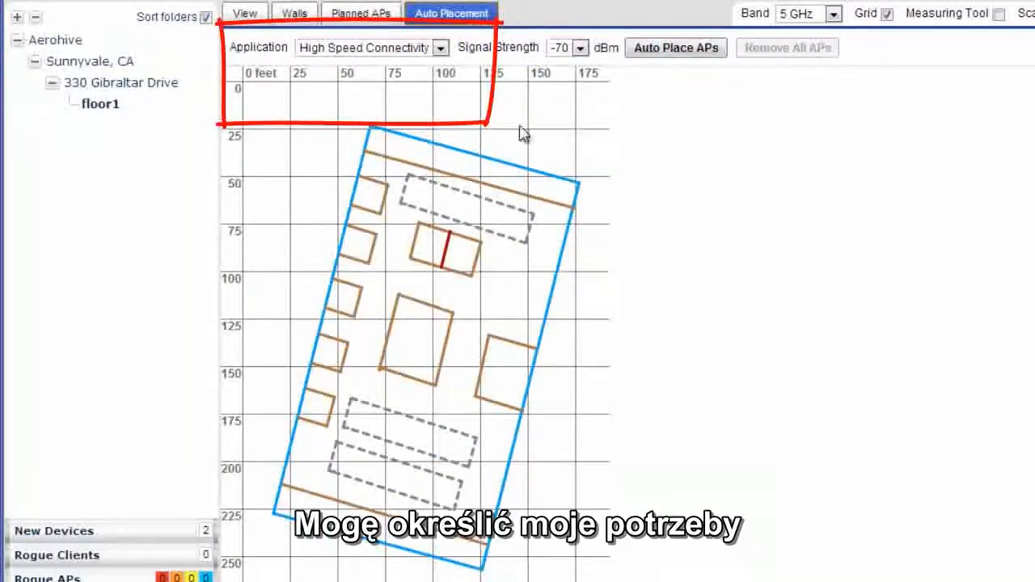
{"action": "left_click", "coordinate": [441, 49]}
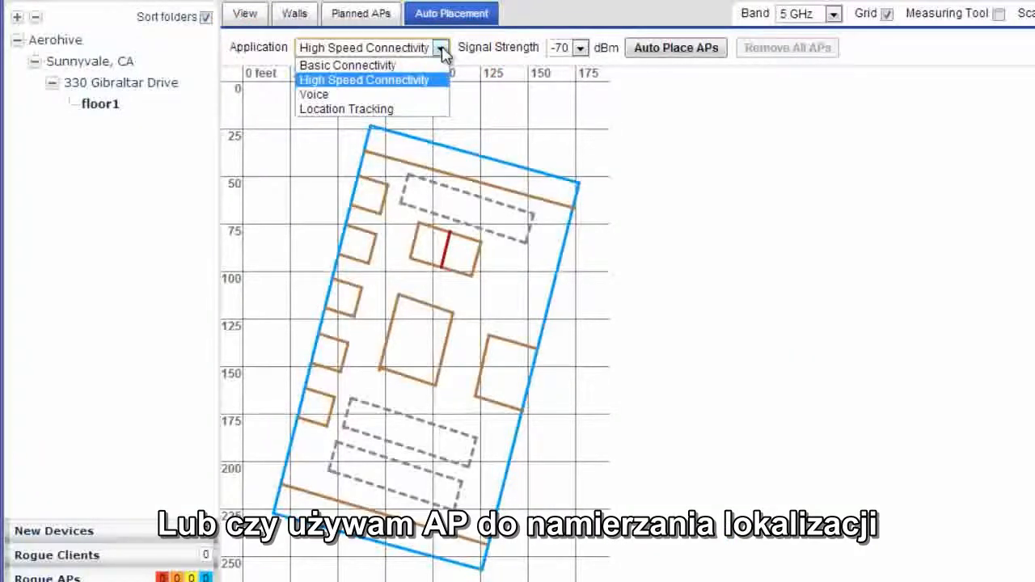
{"action": "left_click", "coordinate": [396, 82]}
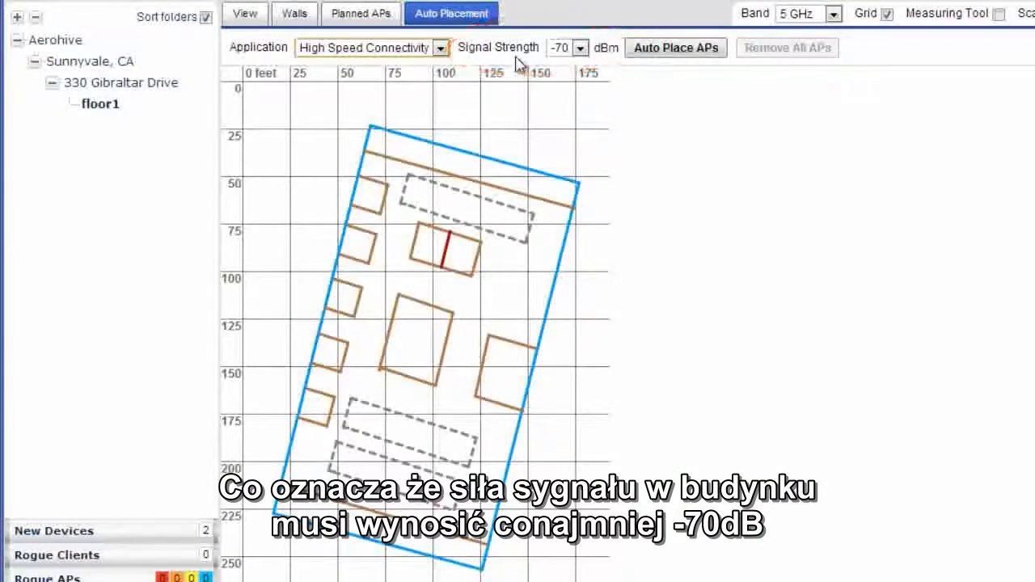
{"action": "left_click", "coordinate": [647, 50]}
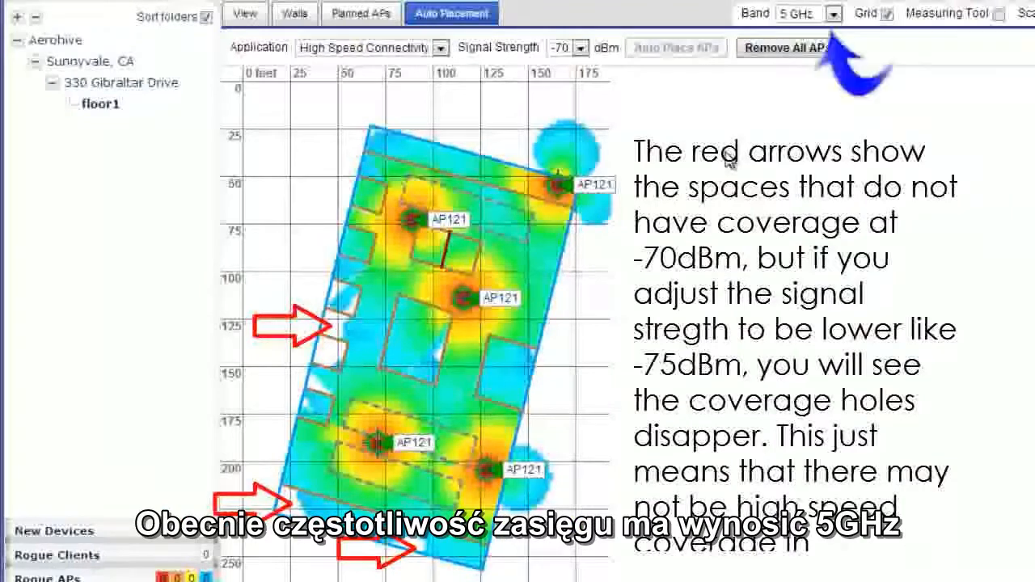
- Compare the coverage heat map on the 2.4 GHz band with the 5 GHz band, ending on 5 GHz
{"action": "left_click", "coordinate": [834, 15]}
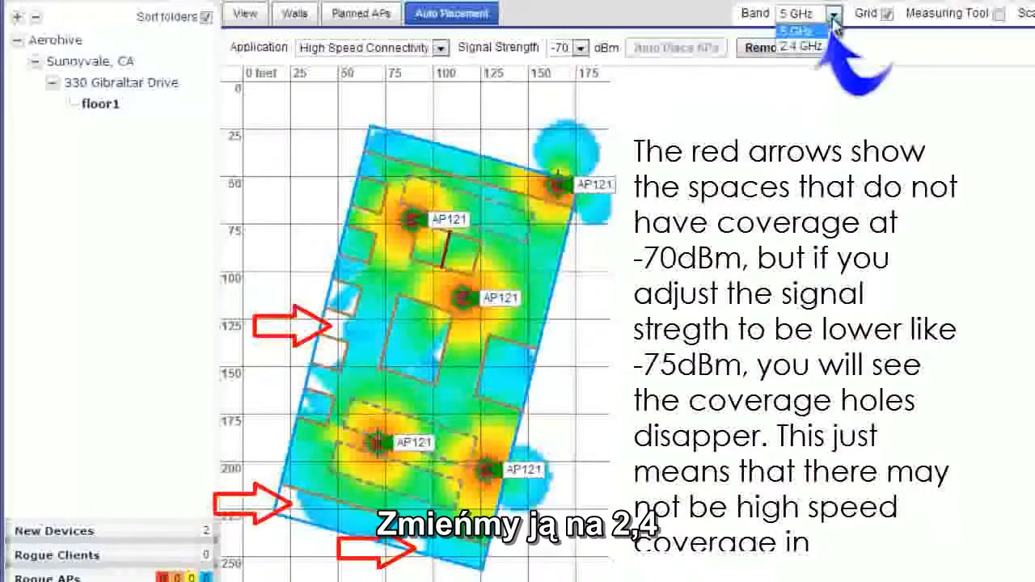
{"action": "left_click", "coordinate": [799, 46]}
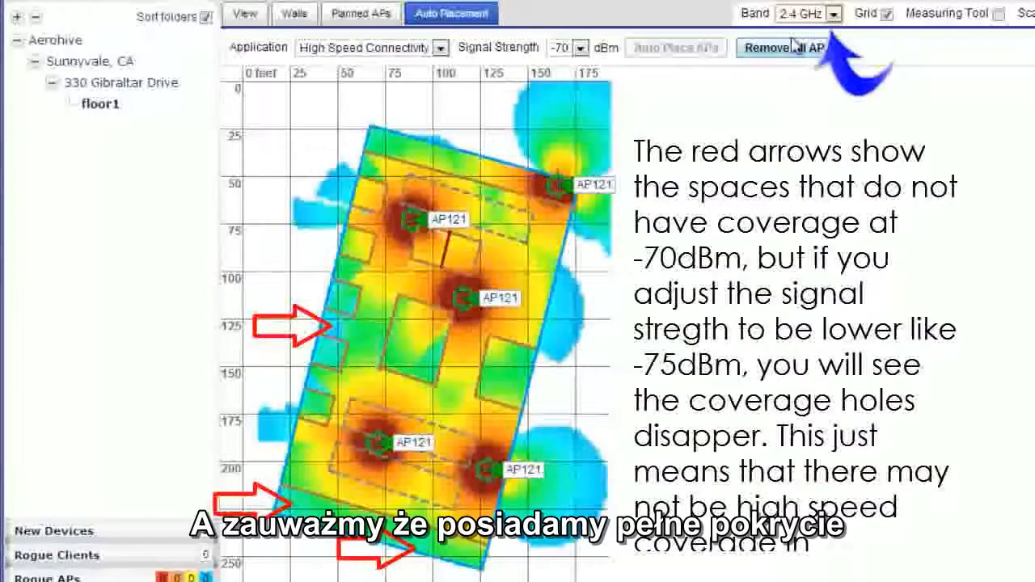
{"action": "left_click", "coordinate": [834, 15]}
{"action": "left_click", "coordinate": [807, 31]}
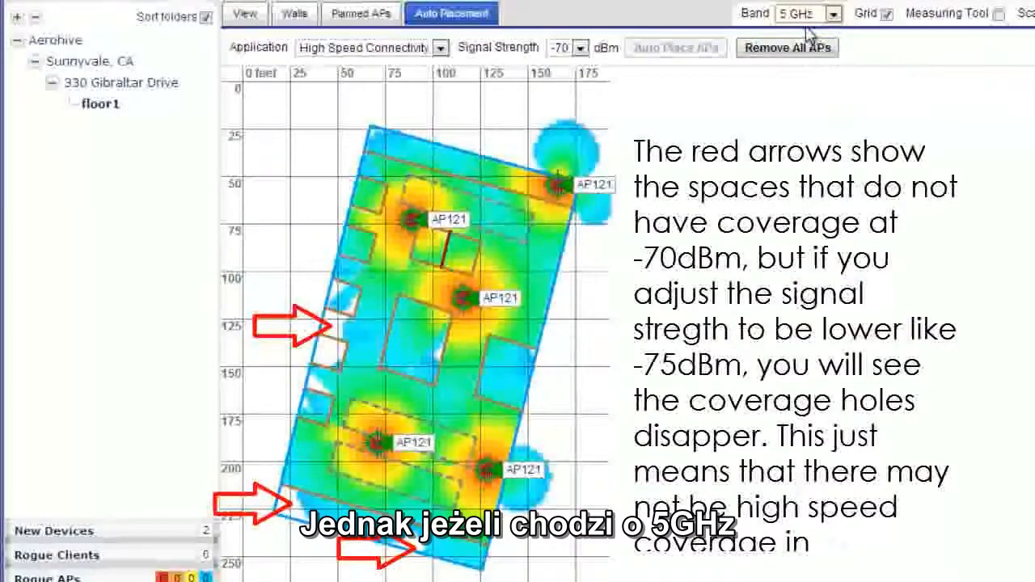
- Add two more AP121 planned access points with Auto channel and power 15 to fill the remaining 5 GHz coverage gaps
{"action": "left_click", "coordinate": [371, 22]}
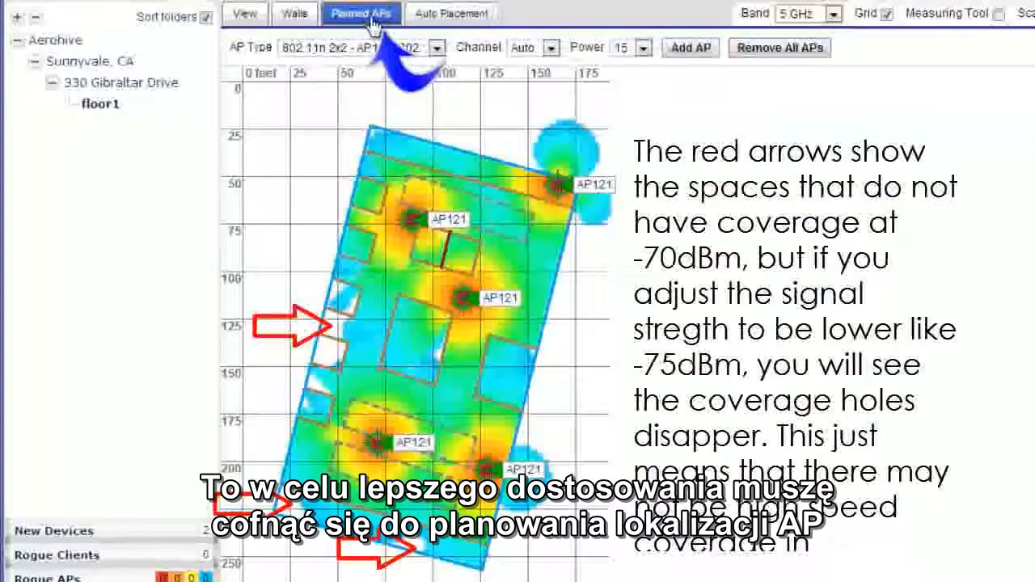
{"action": "left_click", "coordinate": [686, 47]}
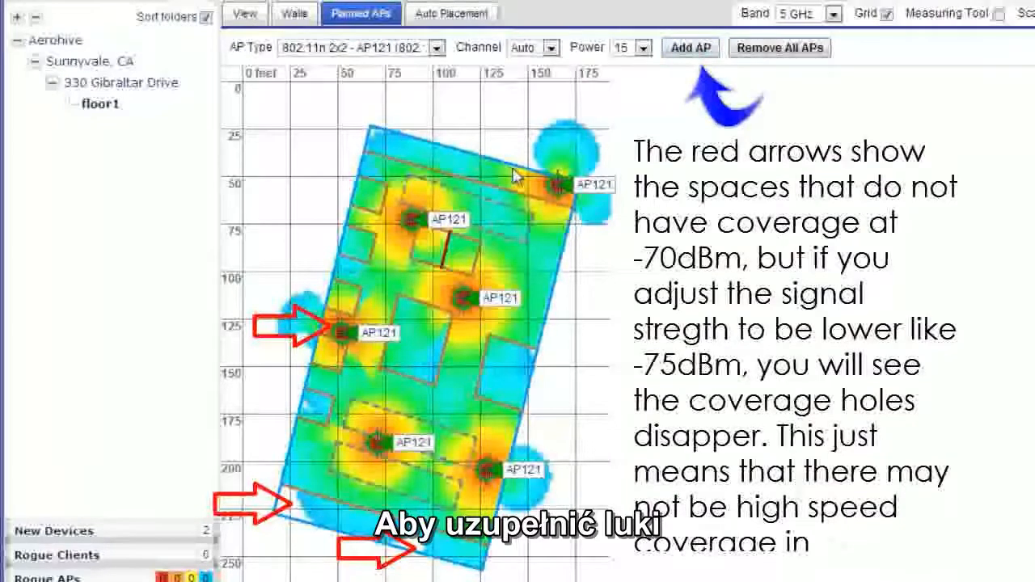
{"action": "left_click", "coordinate": [689, 48]}
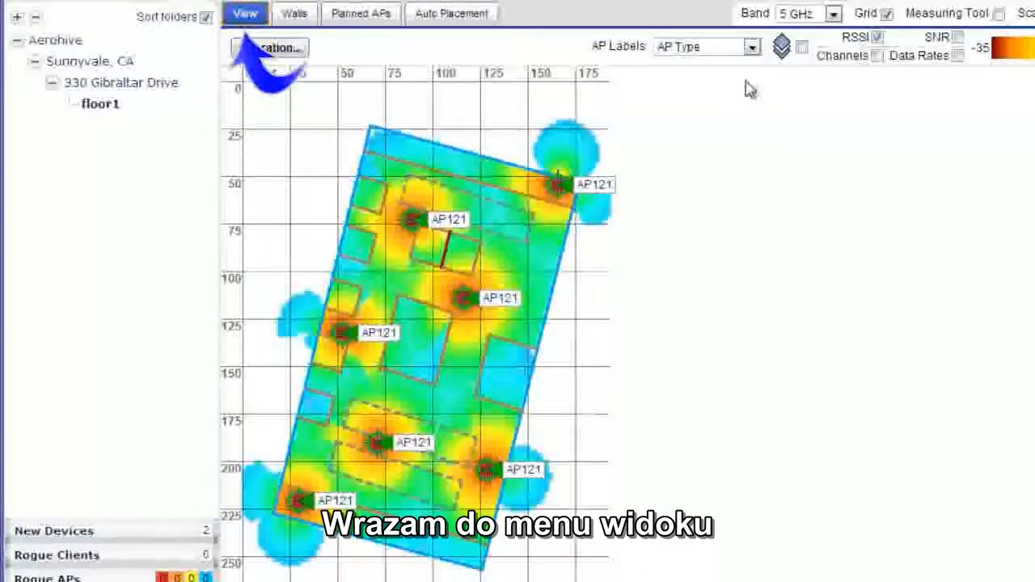
- Examine the channel map on the 5 GHz and 2.4 GHz bands, ending on the 5 GHz RSSI heat map
{"action": "left_click", "coordinate": [878, 56]}
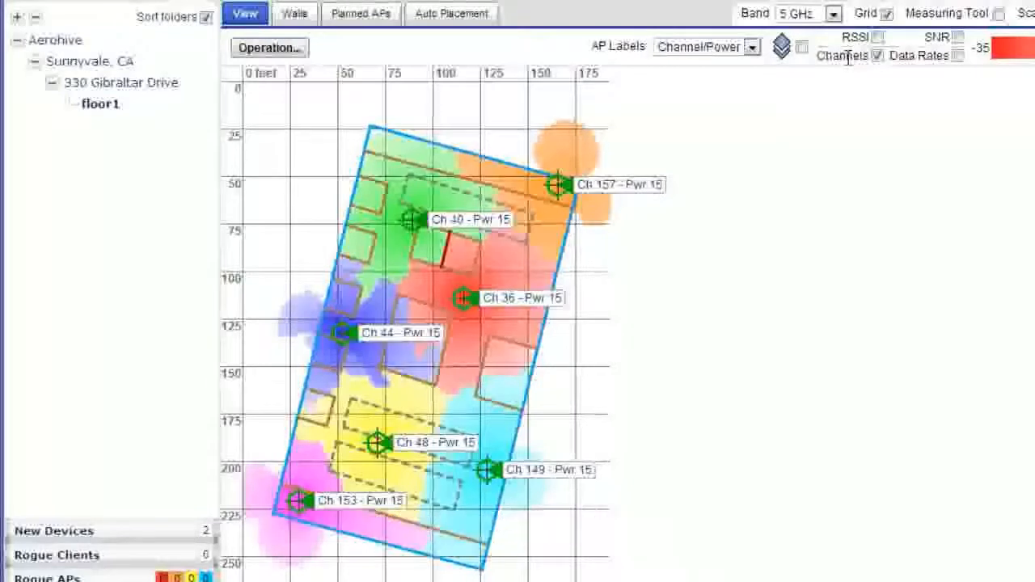
{"action": "left_click", "coordinate": [833, 13]}
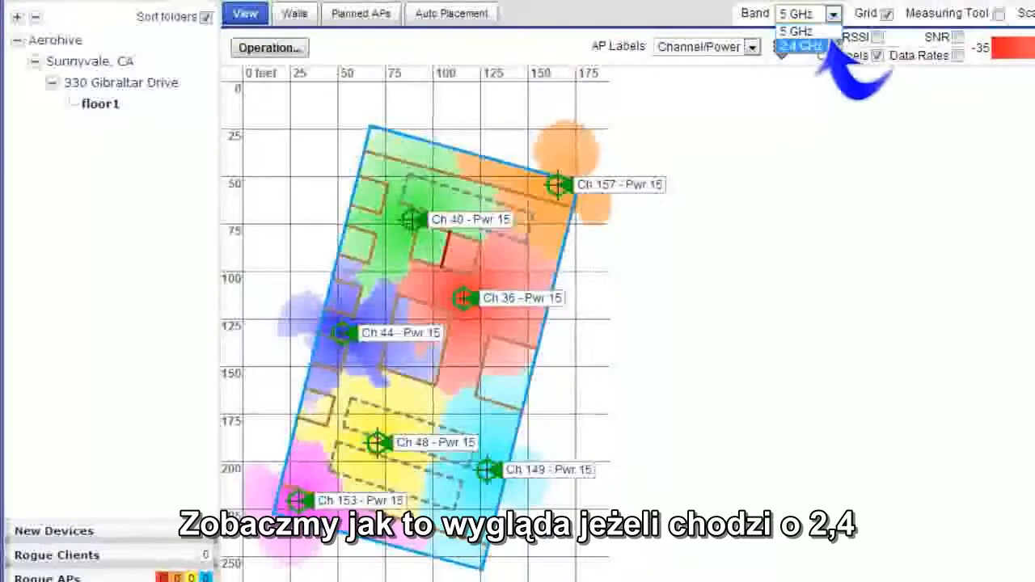
{"action": "left_click", "coordinate": [800, 46]}
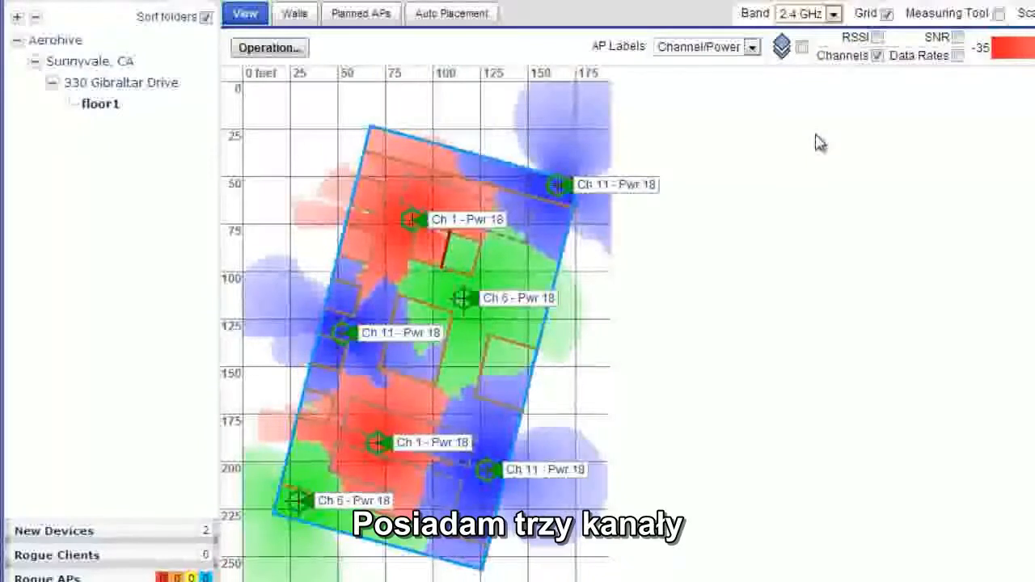
{"action": "left_click", "coordinate": [833, 13]}
{"action": "left_click", "coordinate": [797, 29]}
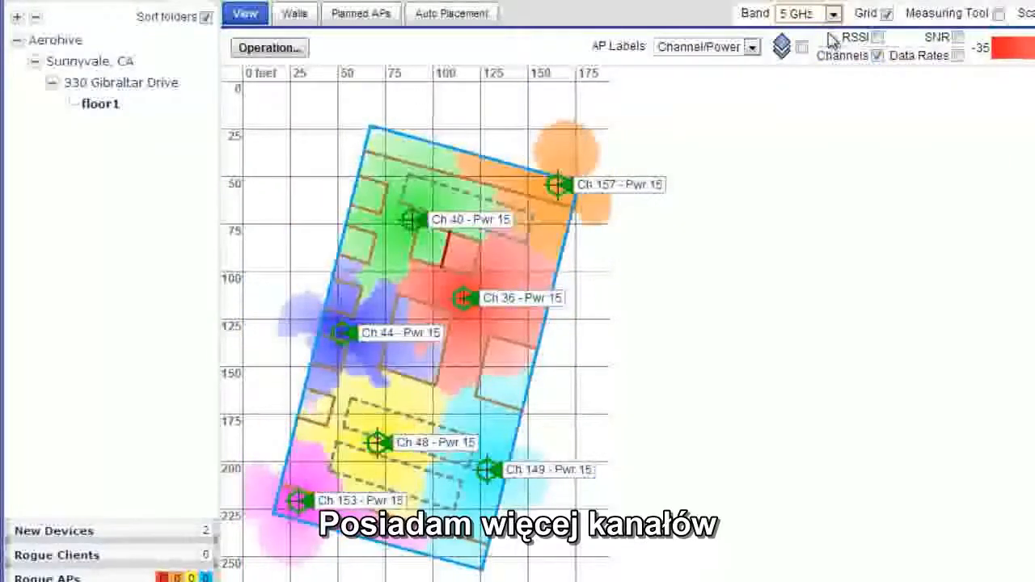
{"action": "left_click", "coordinate": [878, 39]}
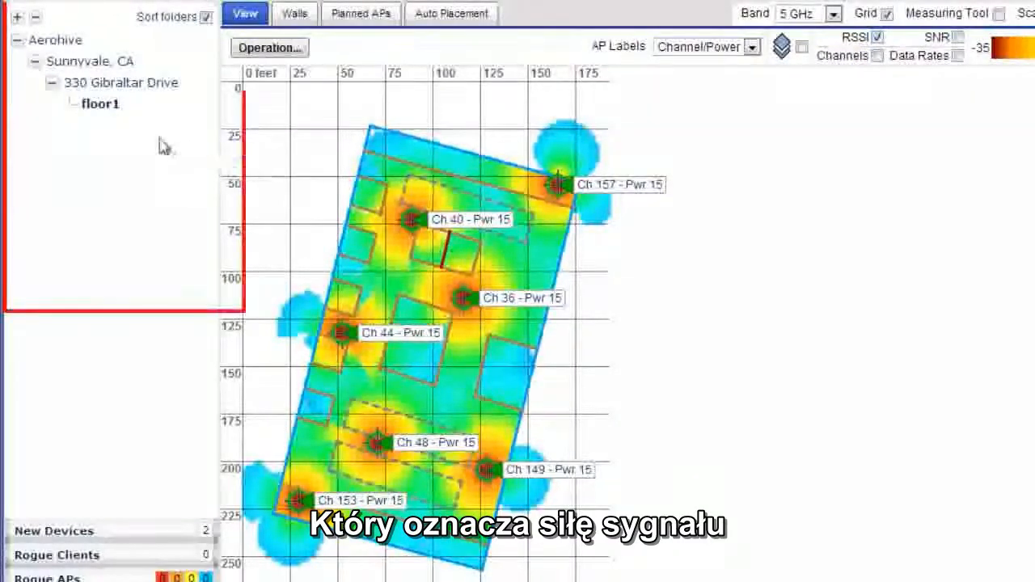
- Clone floor1 as a new floor named floor2
{"action": "right_click", "coordinate": [98, 110]}
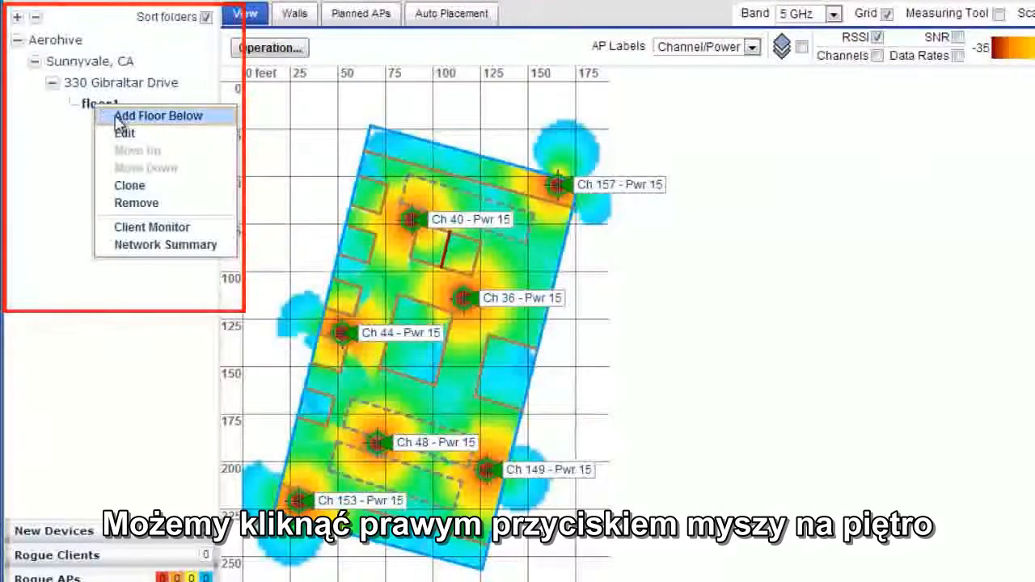
{"action": "left_click", "coordinate": [152, 186]}
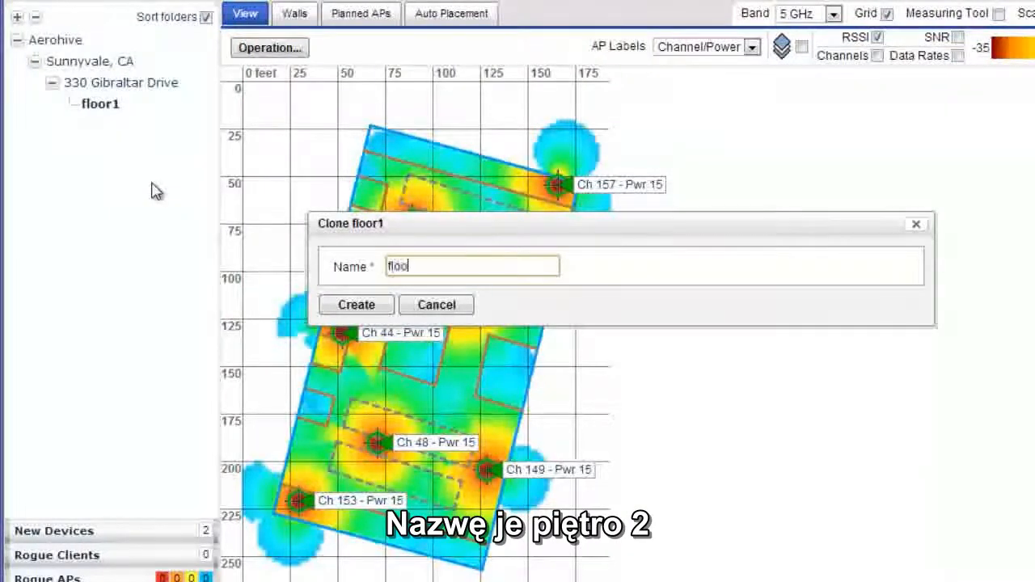
{"action": "left_click", "coordinate": [326, 302]}
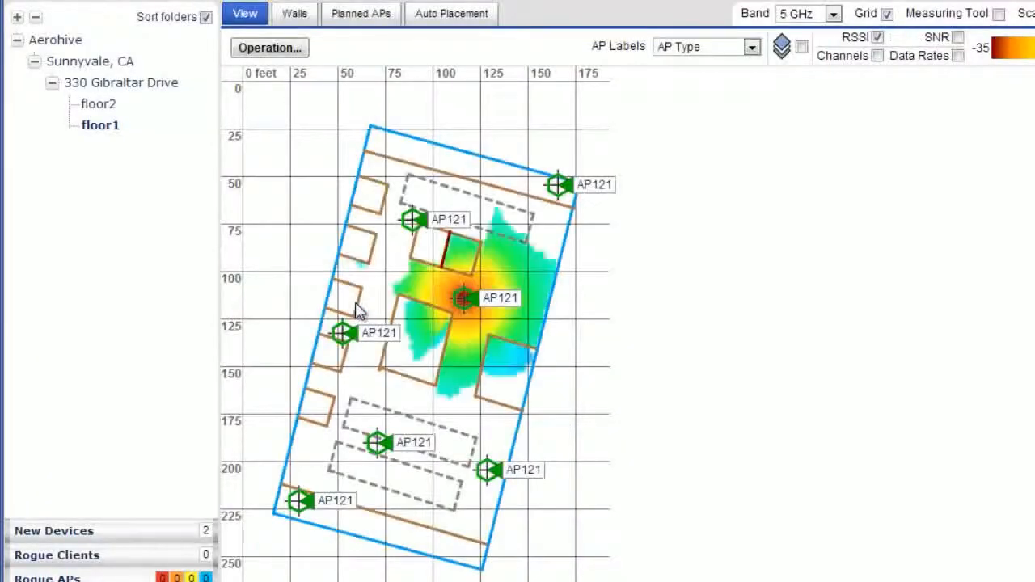
- Auto-place the access points on floor2 for High Speed Connectivity at a signal strength of -70 dBm
{"action": "left_click", "coordinate": [108, 107]}
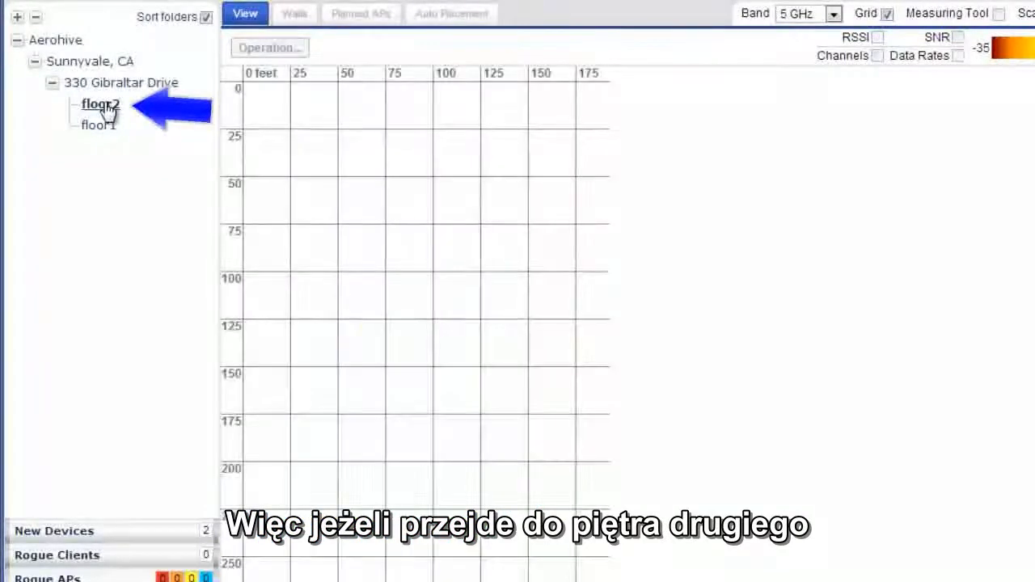
{"action": "left_click", "coordinate": [485, 16]}
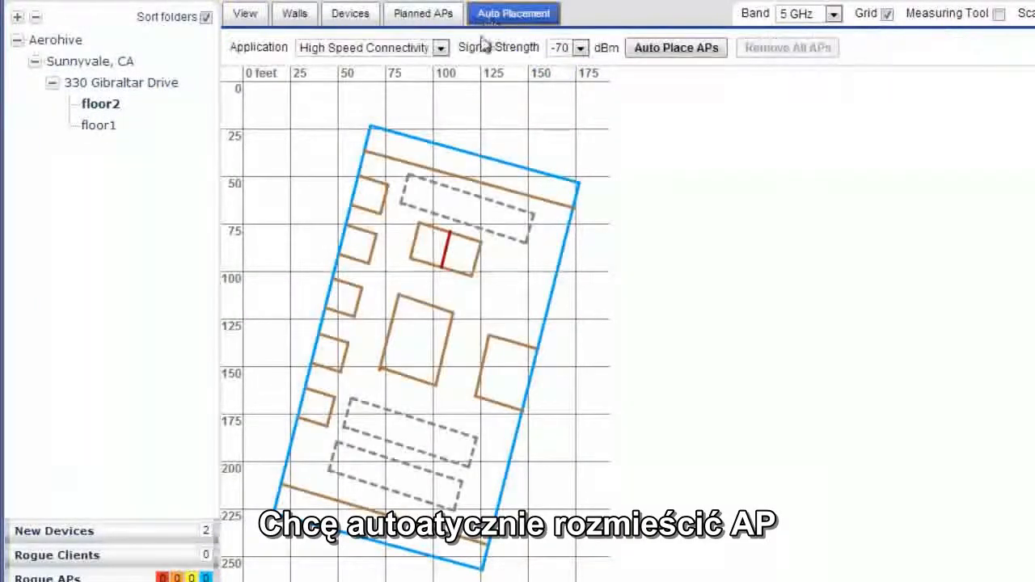
{"action": "left_click", "coordinate": [655, 48]}
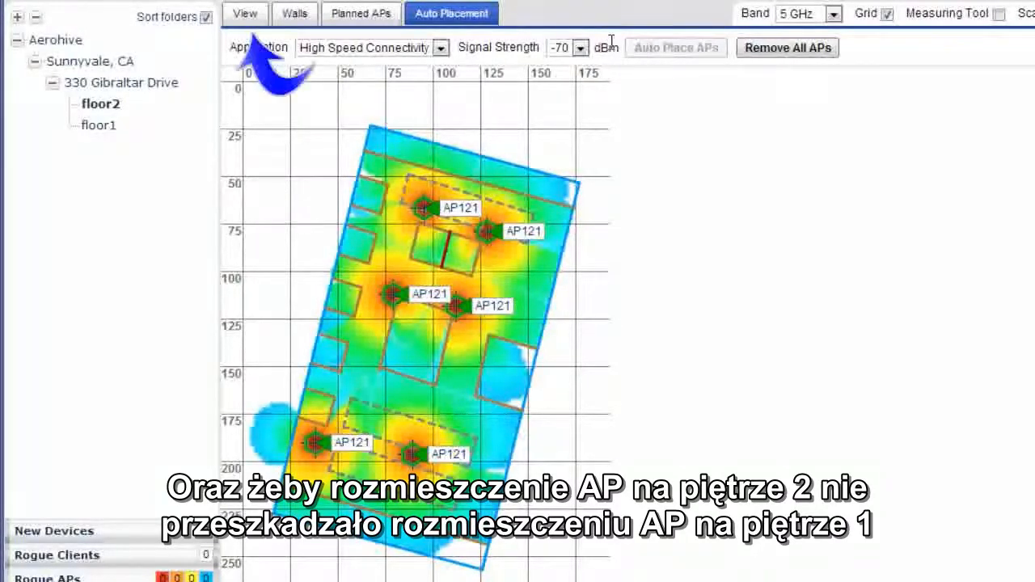
- Compare the 5 GHz channel maps of floor2 and floor1, and examine the access point channels of both floors in the building view
{"action": "left_click", "coordinate": [252, 18]}
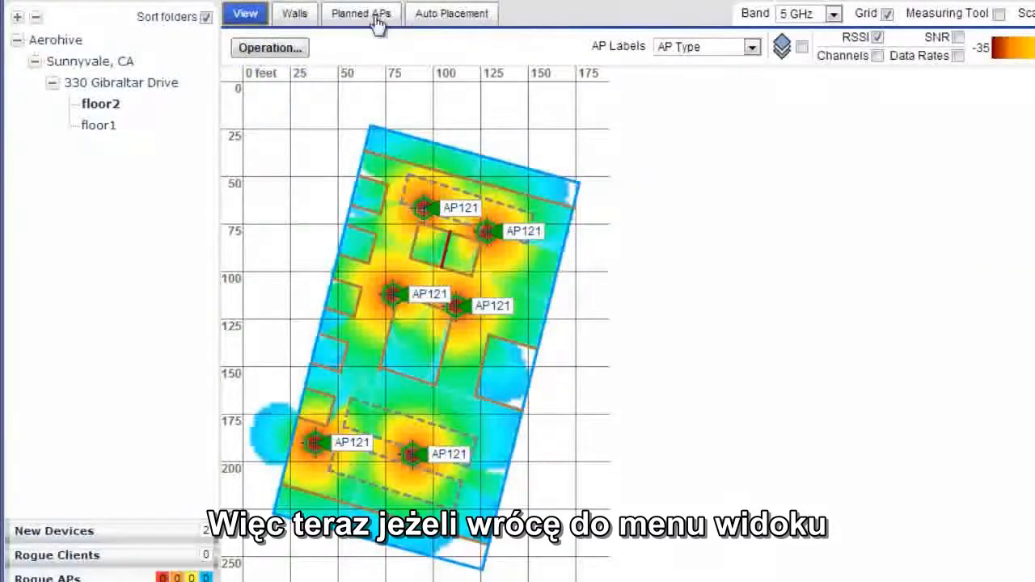
{"action": "left_click", "coordinate": [879, 58]}
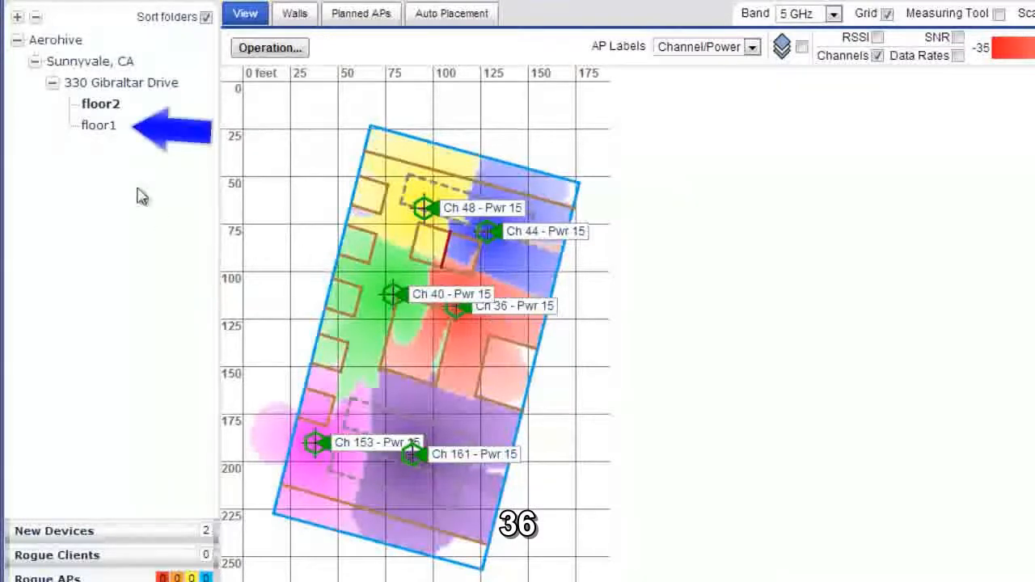
{"action": "left_click", "coordinate": [98, 128]}
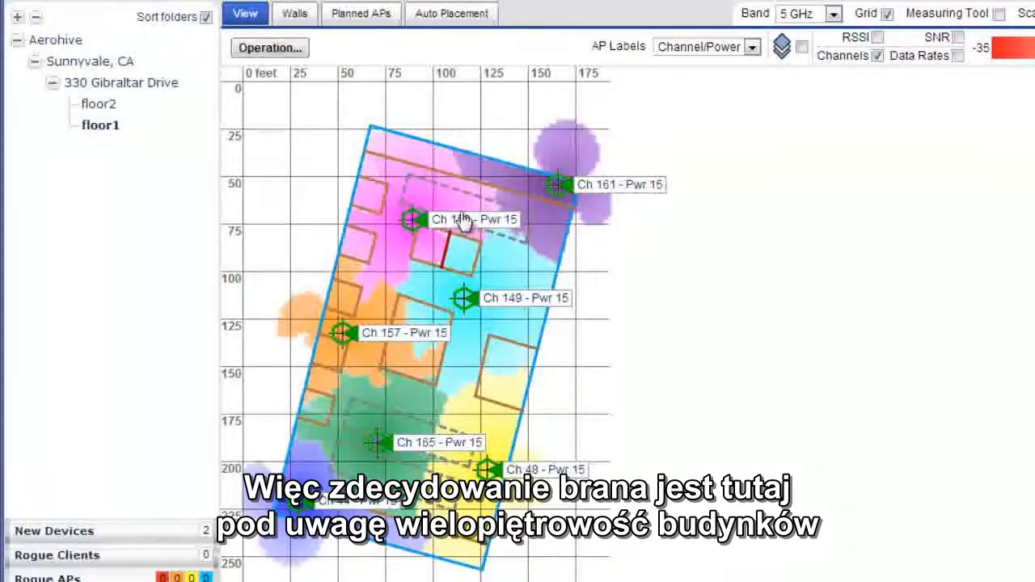
{"action": "left_click", "coordinate": [141, 86]}
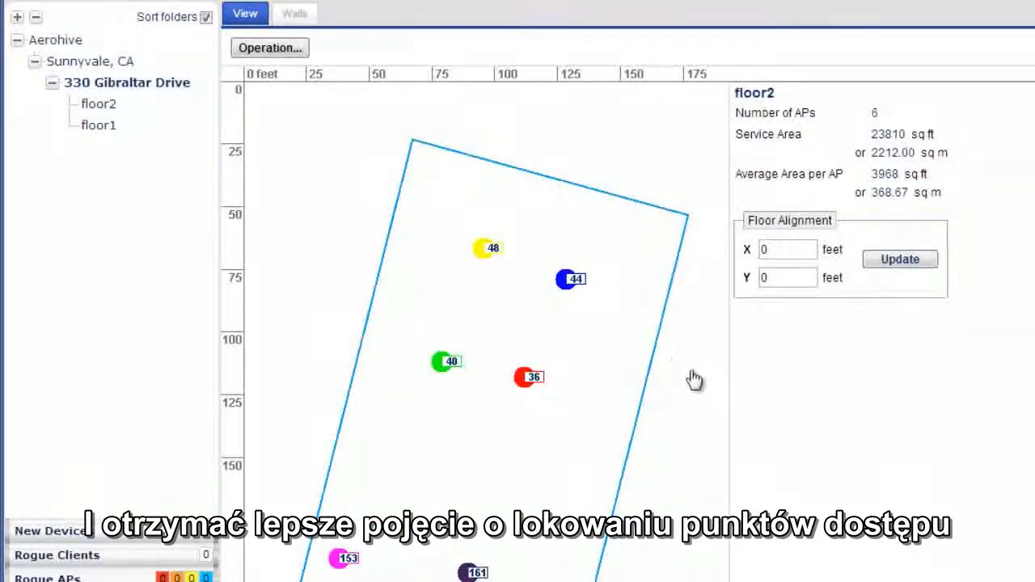
{"action": "scroll", "coordinate": [700, 366], "scroll_direction": "down", "scroll_amount": 10}
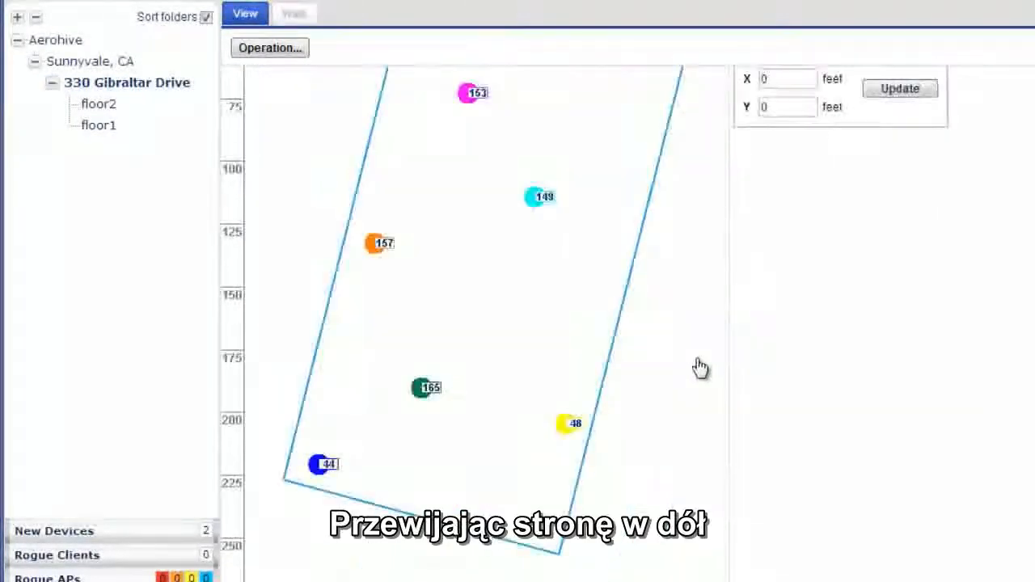
{"action": "scroll", "coordinate": [697, 369], "scroll_direction": "up", "scroll_amount": 10}
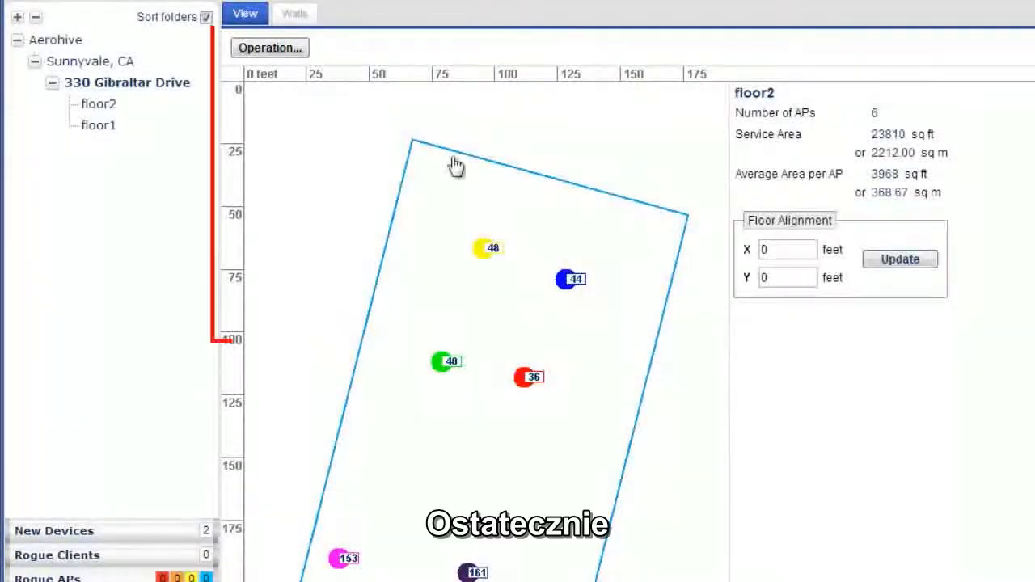
- Export the building's planning report as a PDF, download it, and open it for review before closing it
{"action": "left_click", "coordinate": [273, 50]}
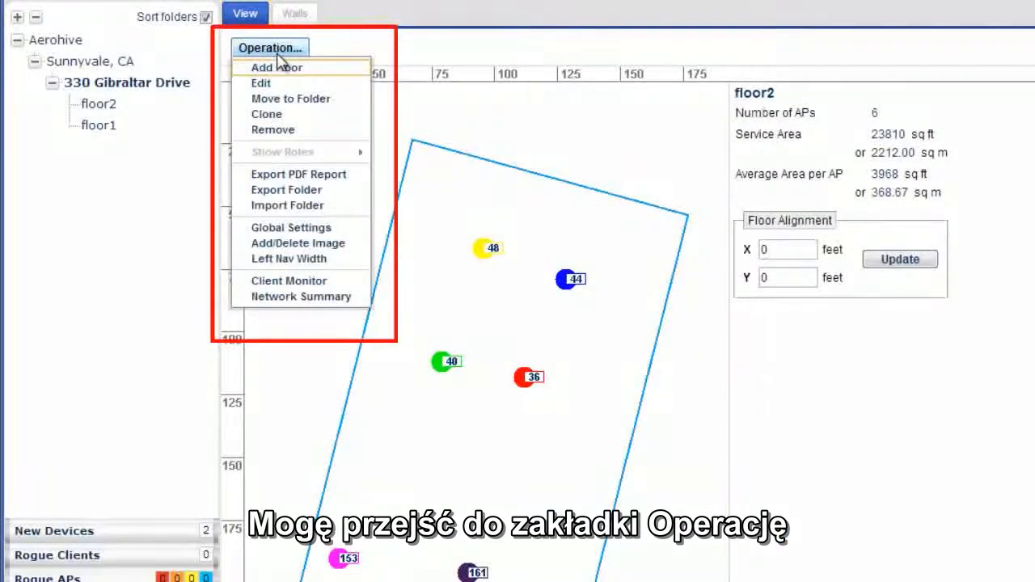
{"action": "left_click", "coordinate": [319, 176]}
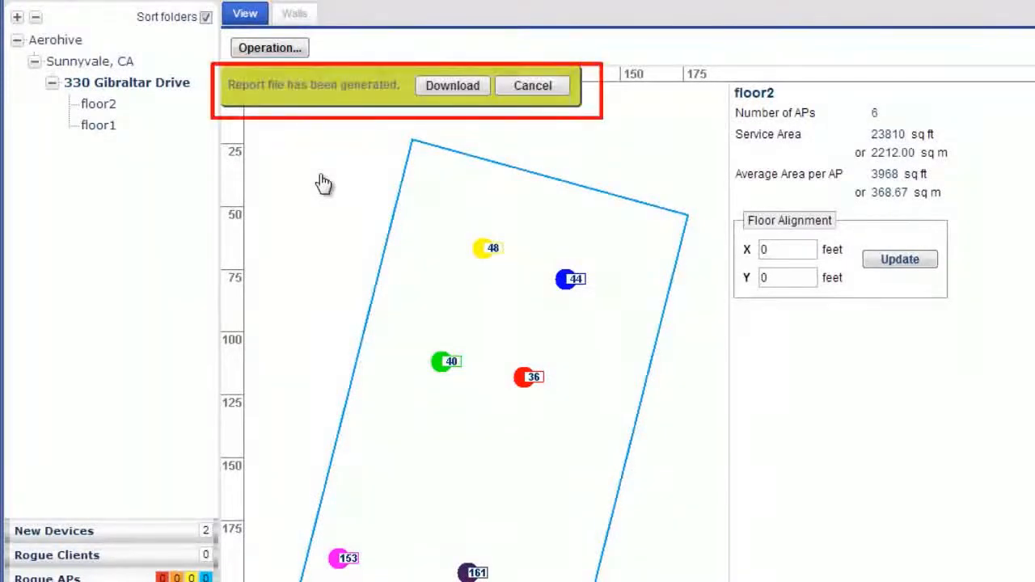
{"action": "left_click", "coordinate": [452, 86]}
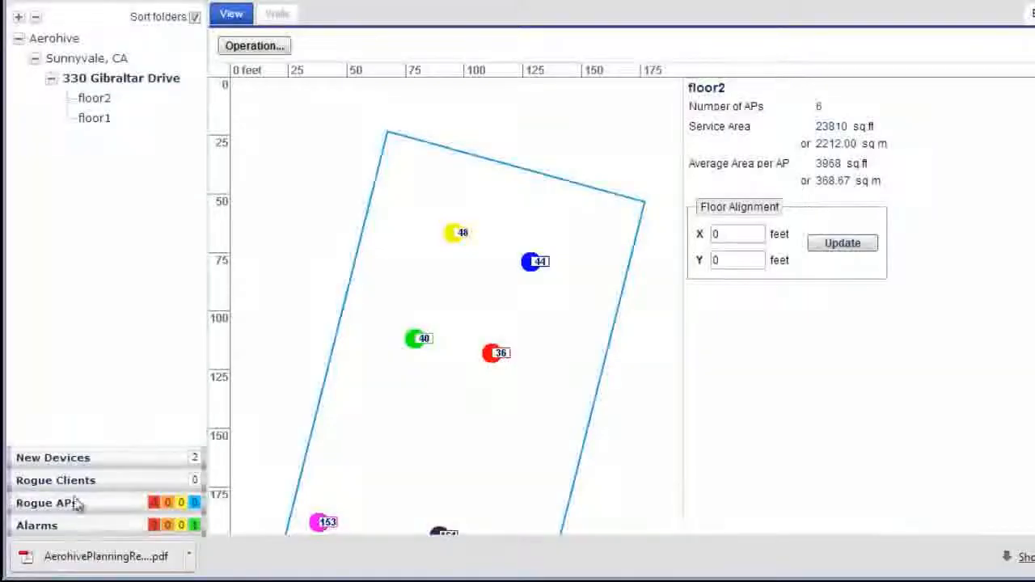
{"action": "left_click", "coordinate": [91, 558]}
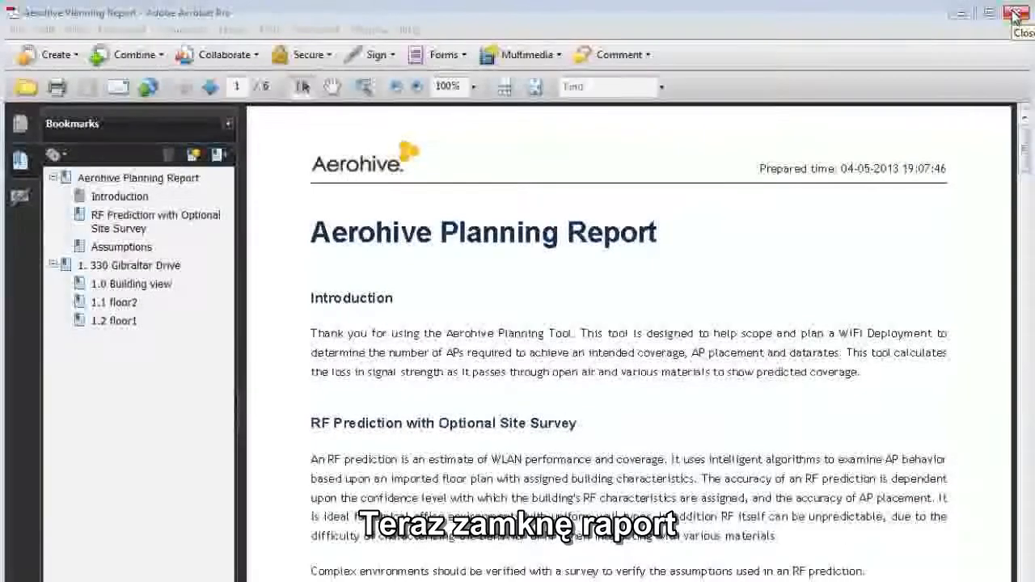
{"action": "left_click", "coordinate": [1016, 12]}
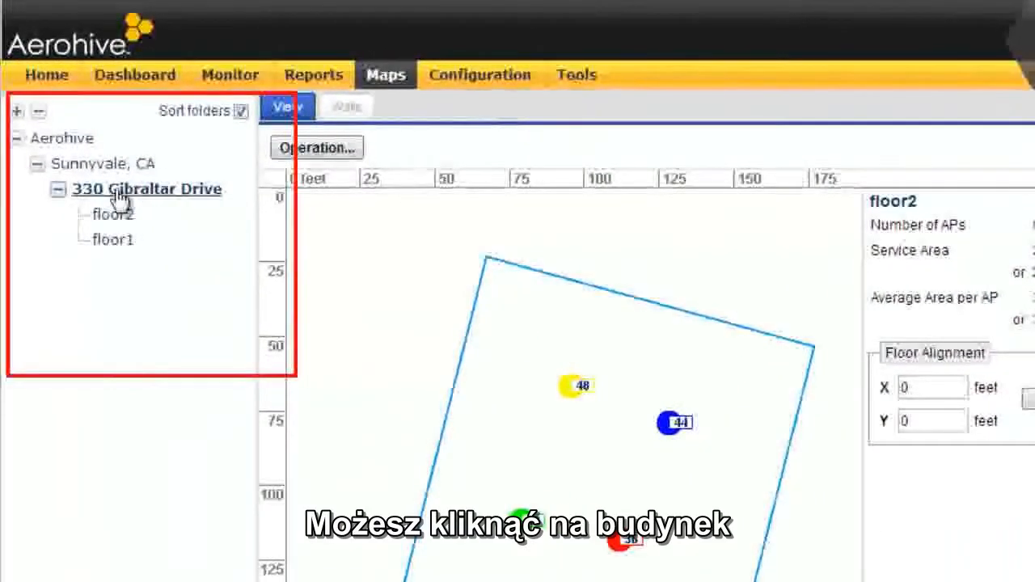
- Clone the whole building into the Sunnyvale, CA folder, entering the new building's name and postal address, and expand the clone to list its floors
{"action": "right_click", "coordinate": [114, 191]}
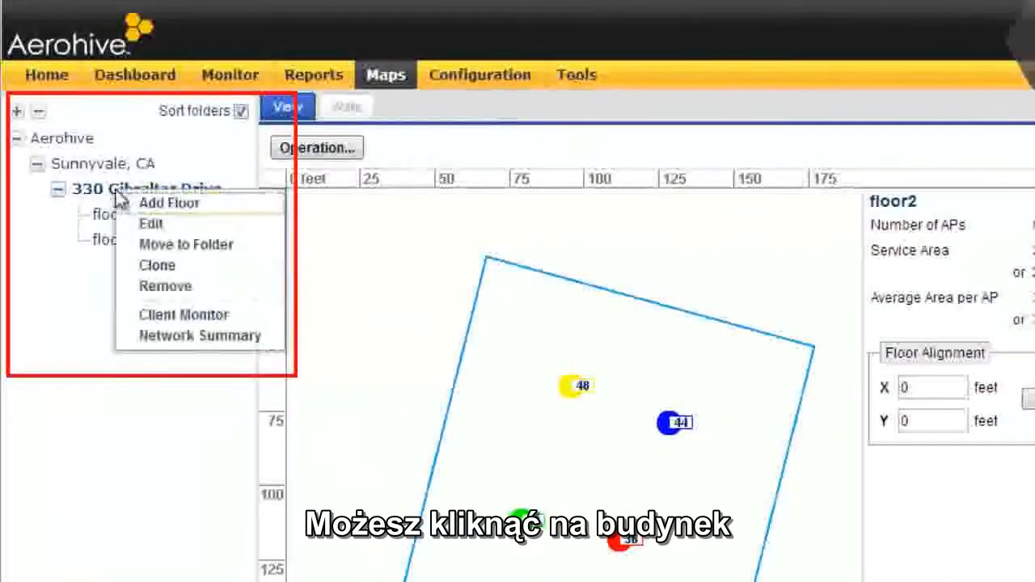
{"action": "left_click", "coordinate": [195, 268]}
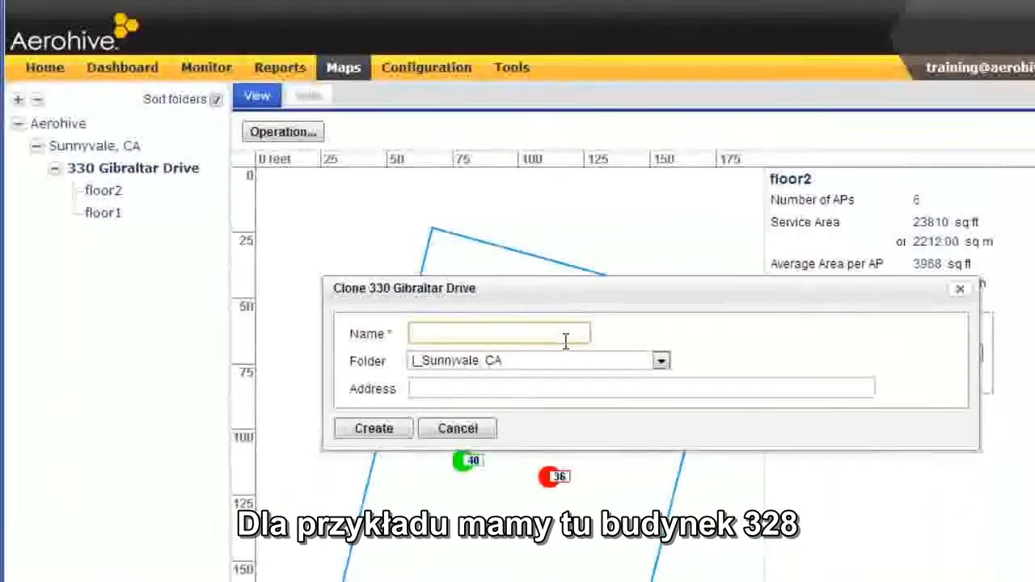
{"action": "type", "text": "328 Gib"}
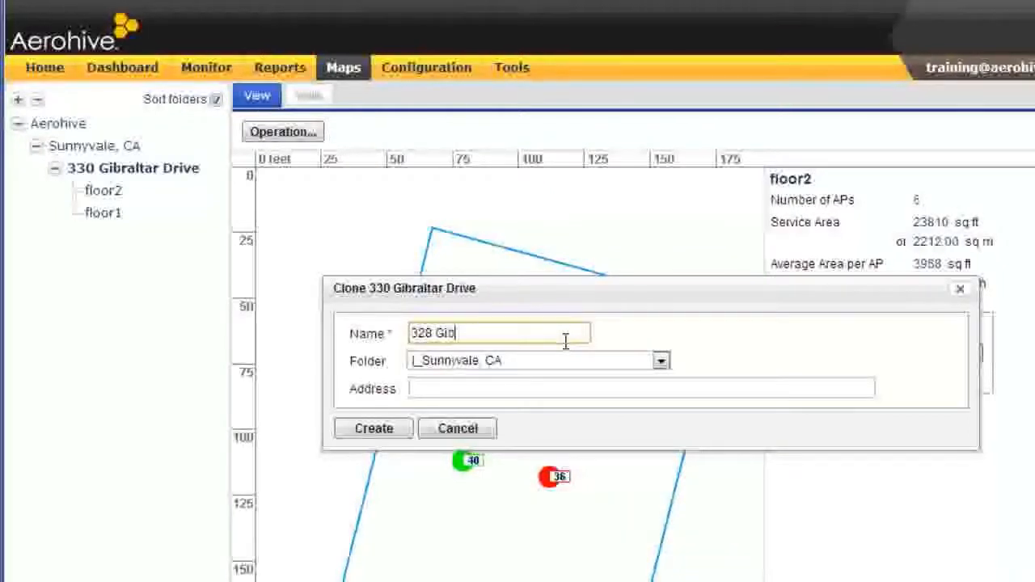
{"action": "type", "text": "raltar Drive"}
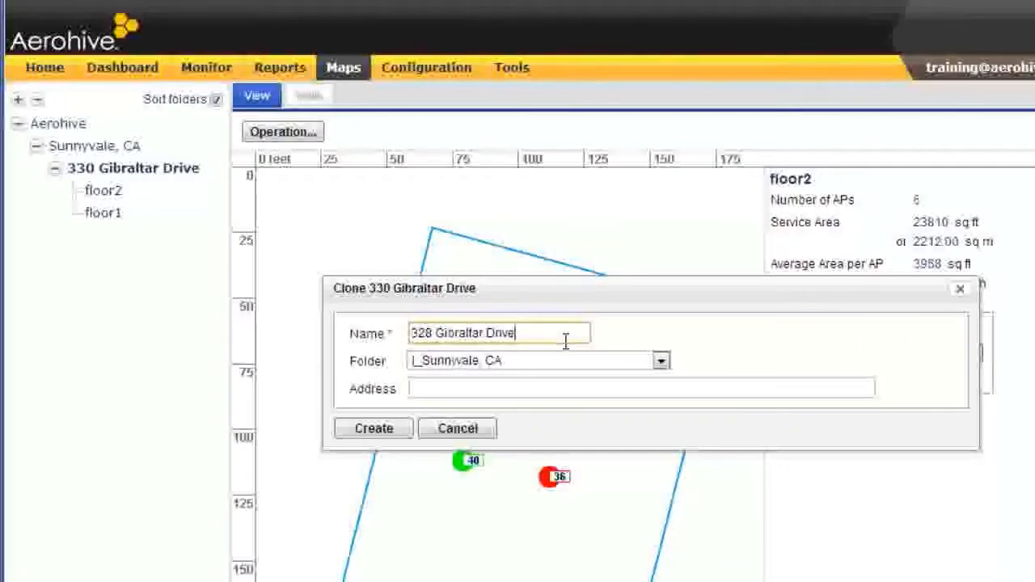
{"action": "left_click", "coordinate": [524, 388]}
{"action": "type", "text": "328"}
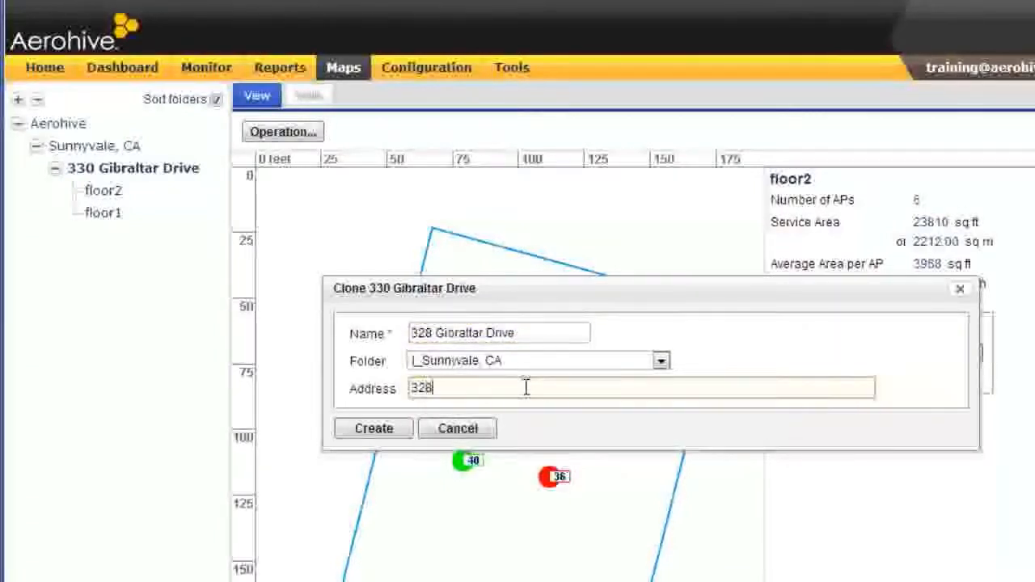
{"action": "type", "text": " Gibraltar"}
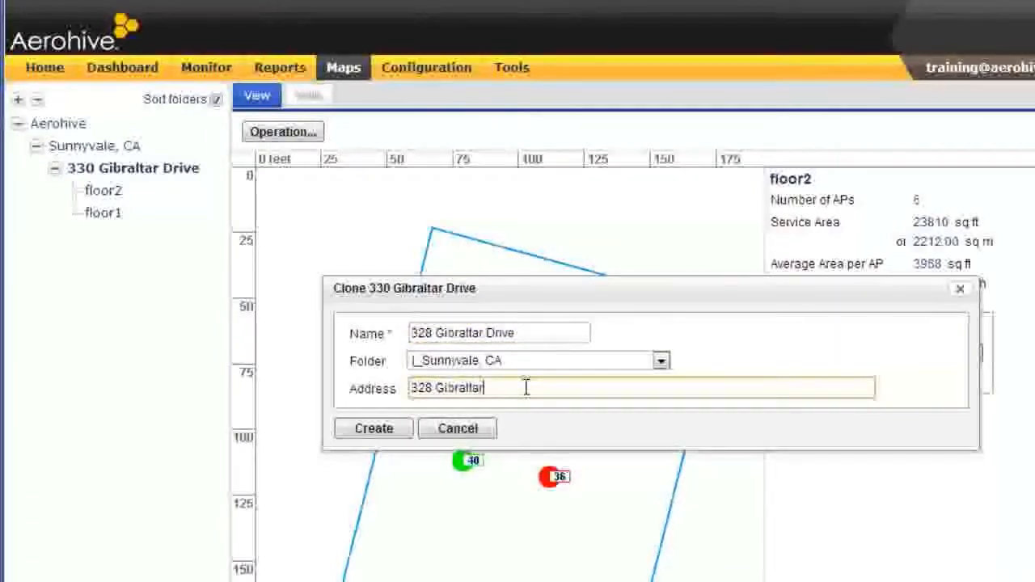
{"action": "type", "text": " Drive Sunnyva"}
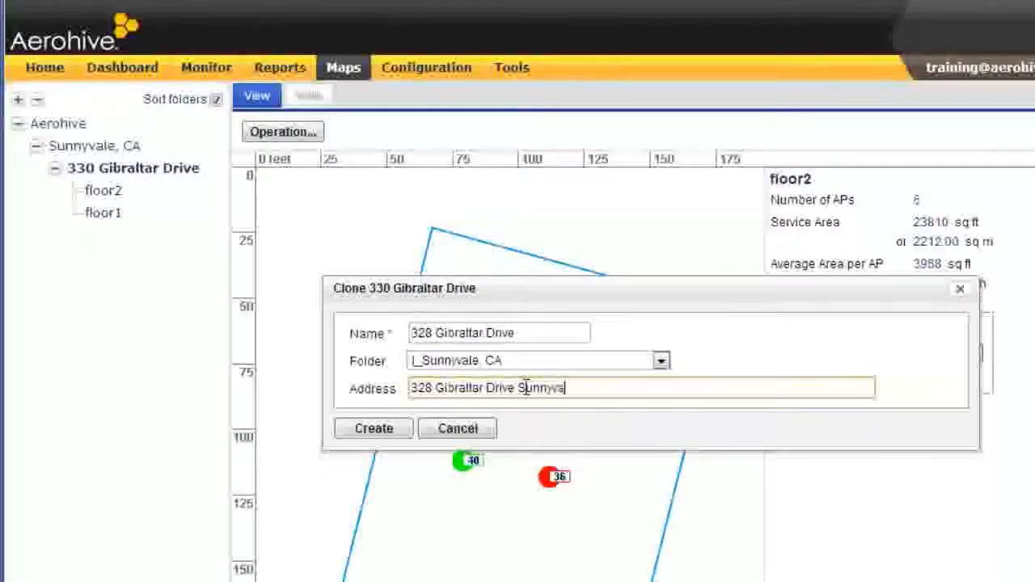
{"action": "type", "text": "le, CA"}
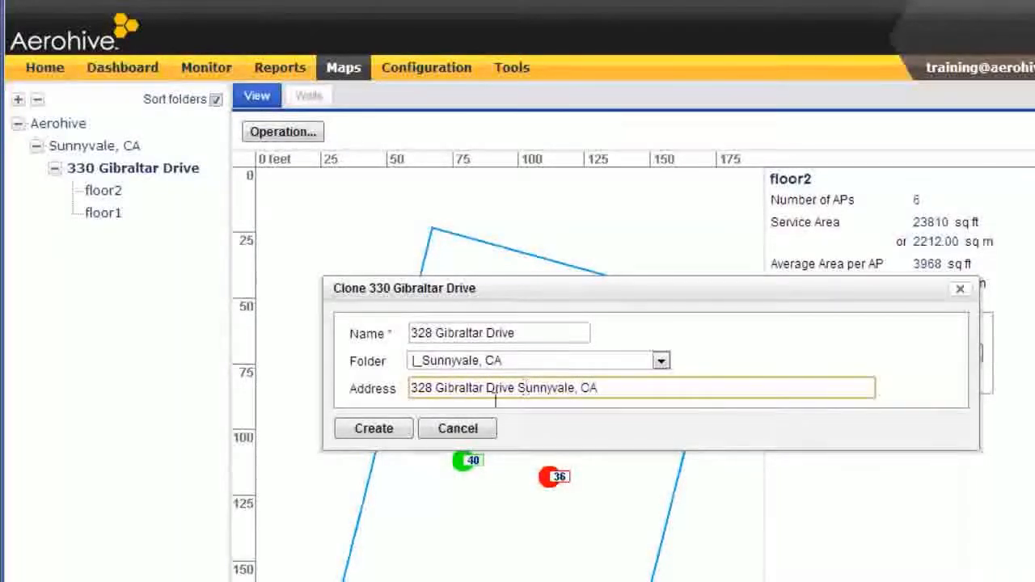
{"action": "left_click", "coordinate": [380, 428]}
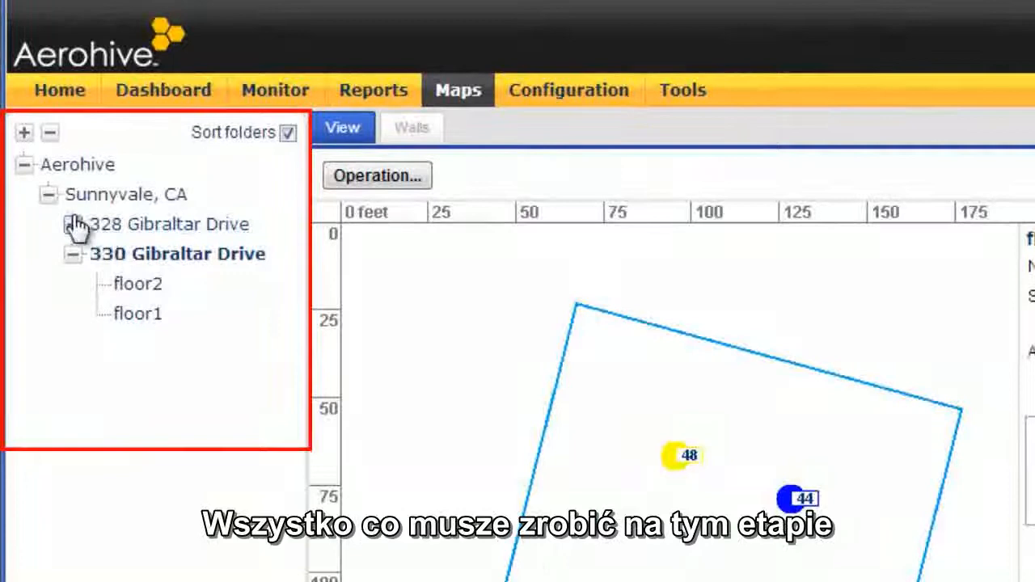
{"action": "left_click", "coordinate": [73, 225]}
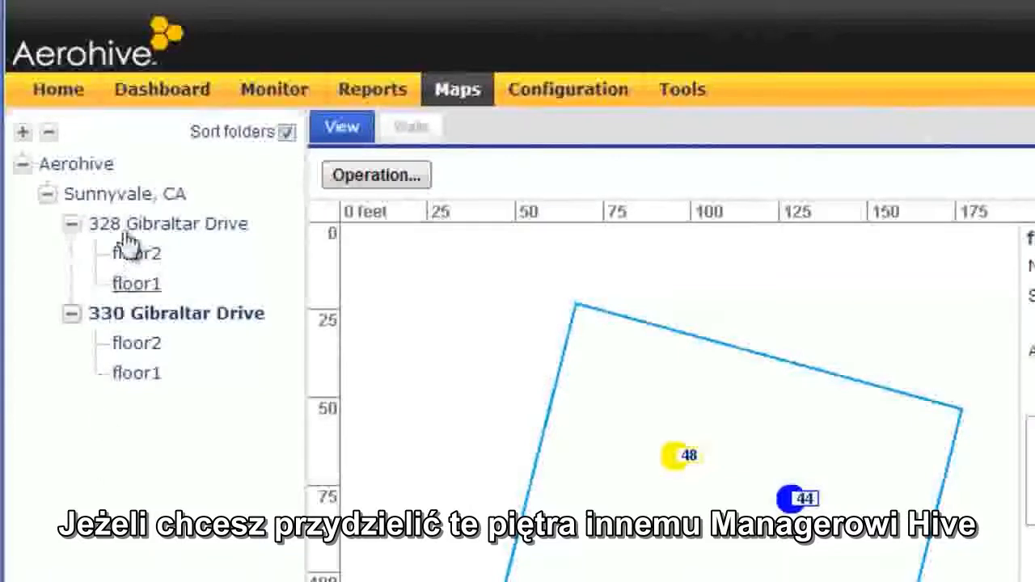
- Export the Sunnyvale, CA folder and download the generated map data
{"action": "left_click", "coordinate": [133, 205]}
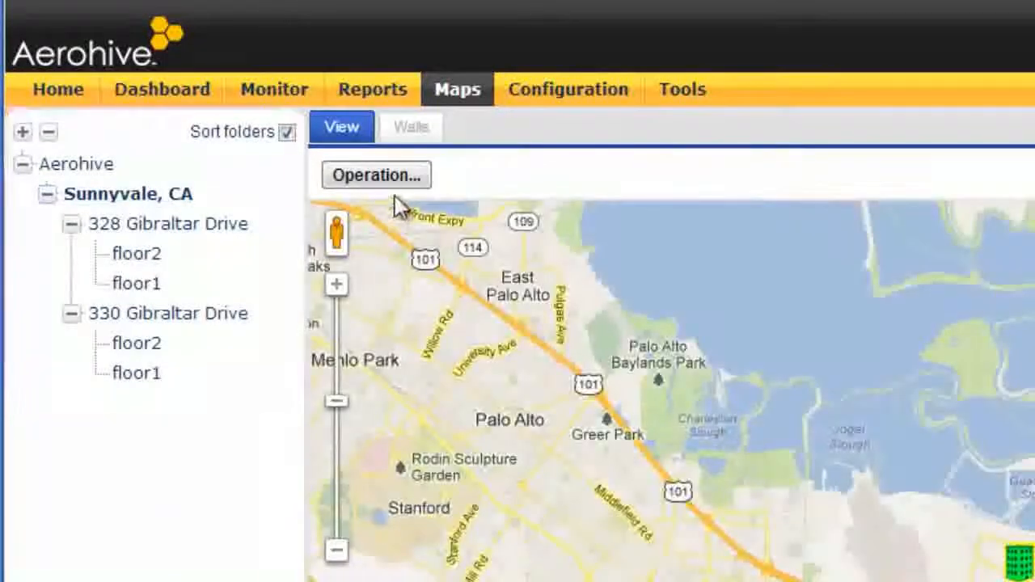
{"action": "left_click", "coordinate": [397, 180]}
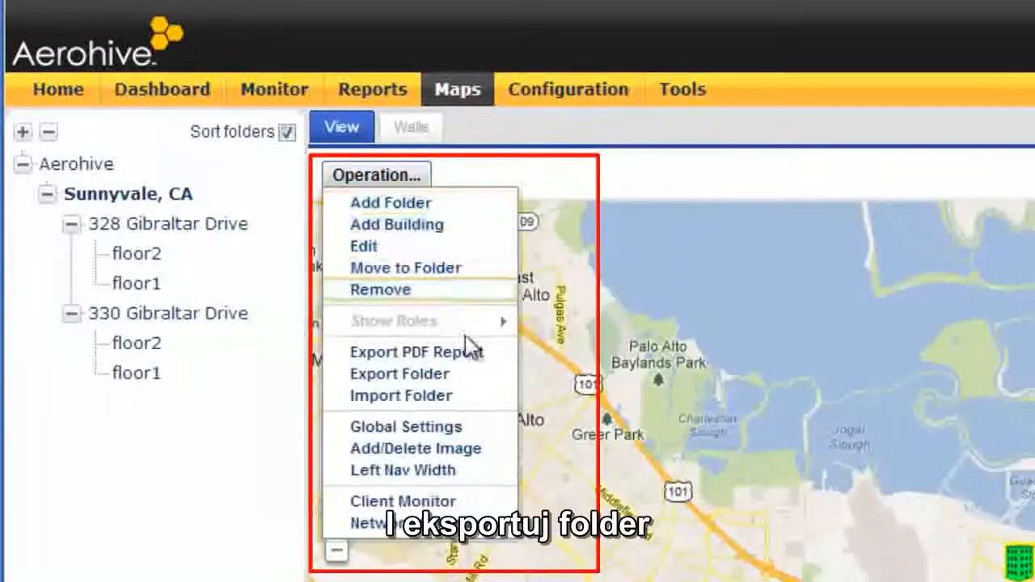
{"action": "left_click", "coordinate": [468, 373]}
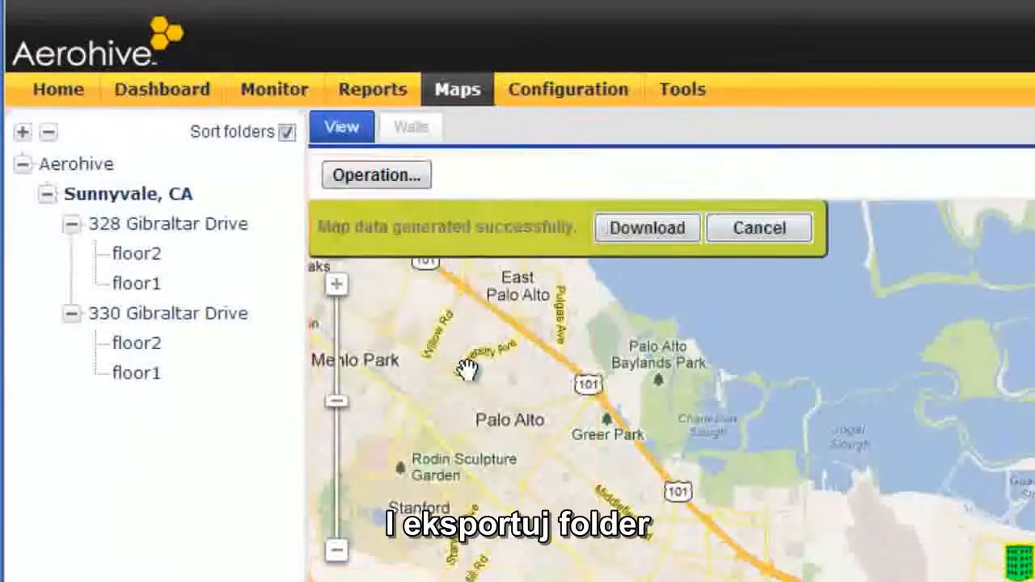
{"action": "left_click", "coordinate": [670, 239]}
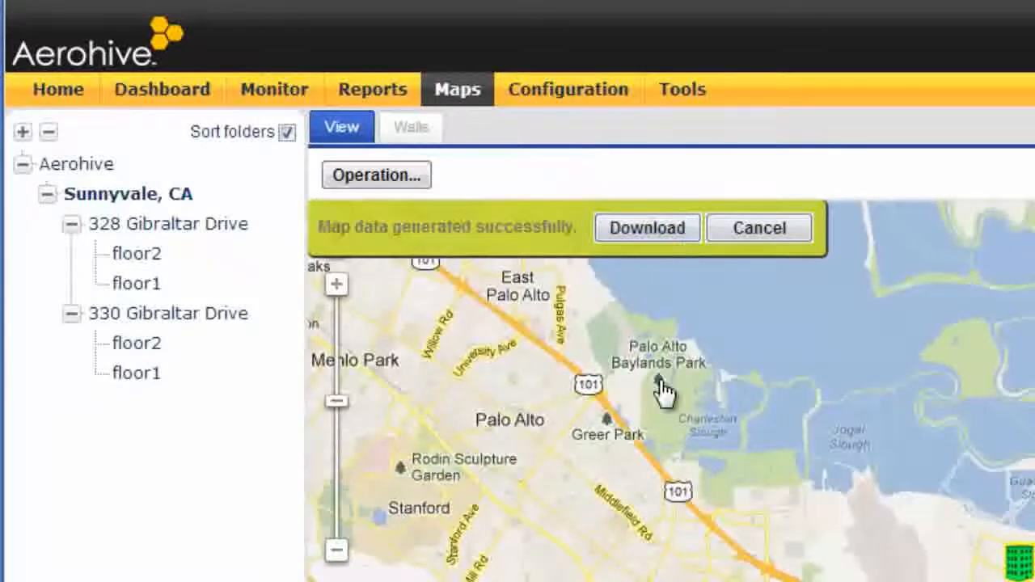